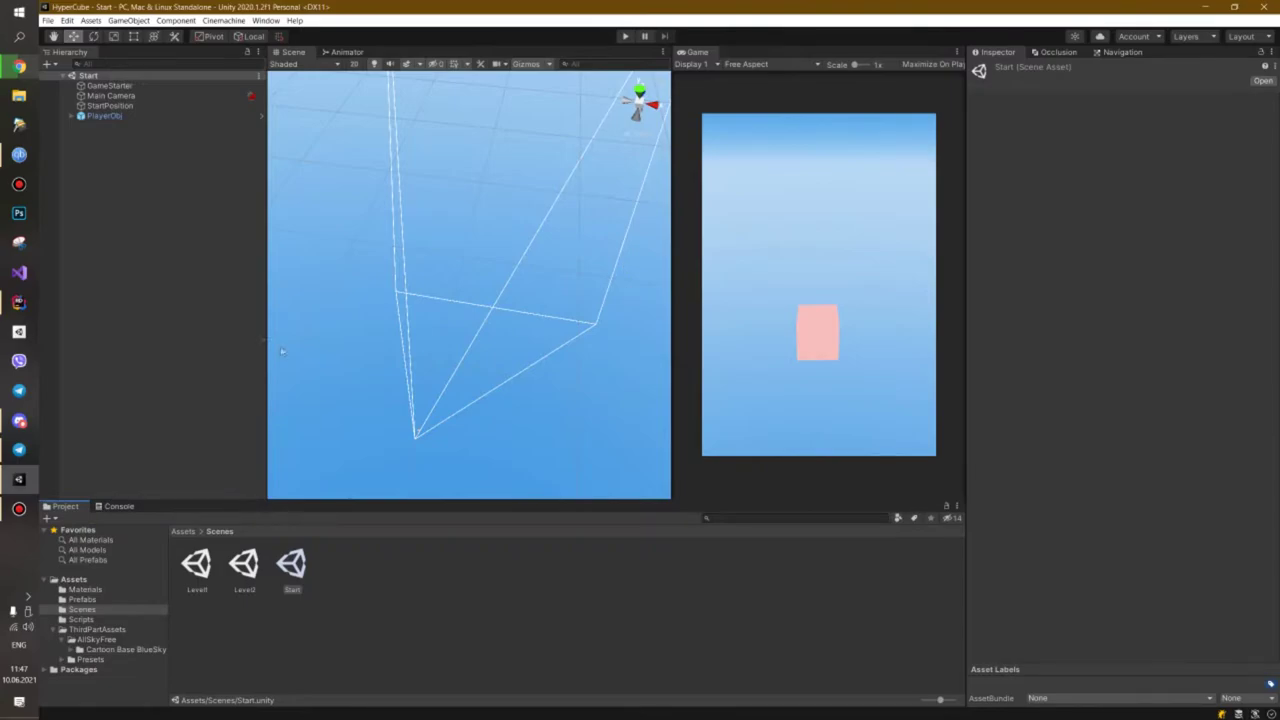
Orbit around the Start scene's camera, then drag Level1 into the Hierarchy to load it additively
{"action": "right_click_drag", "start_coordinate": [509, 380], "coordinate": [520, 282]}
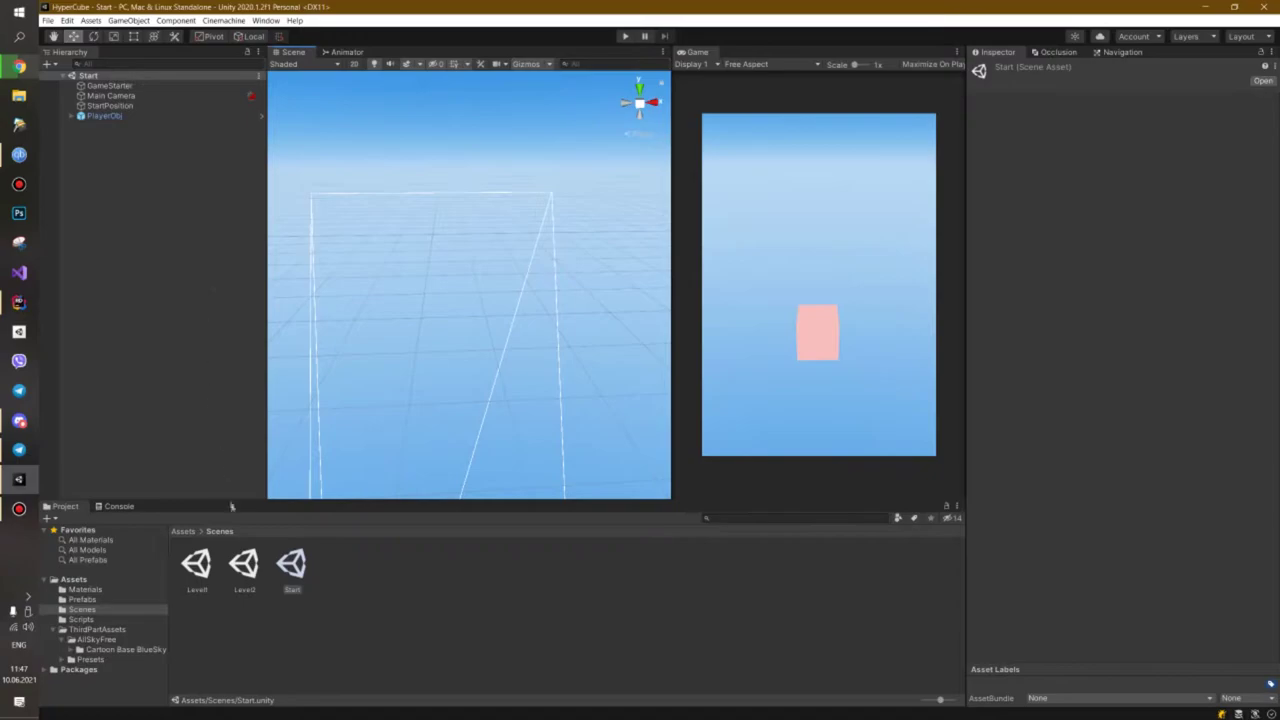
{"action": "left_click", "coordinate": [291, 565]}
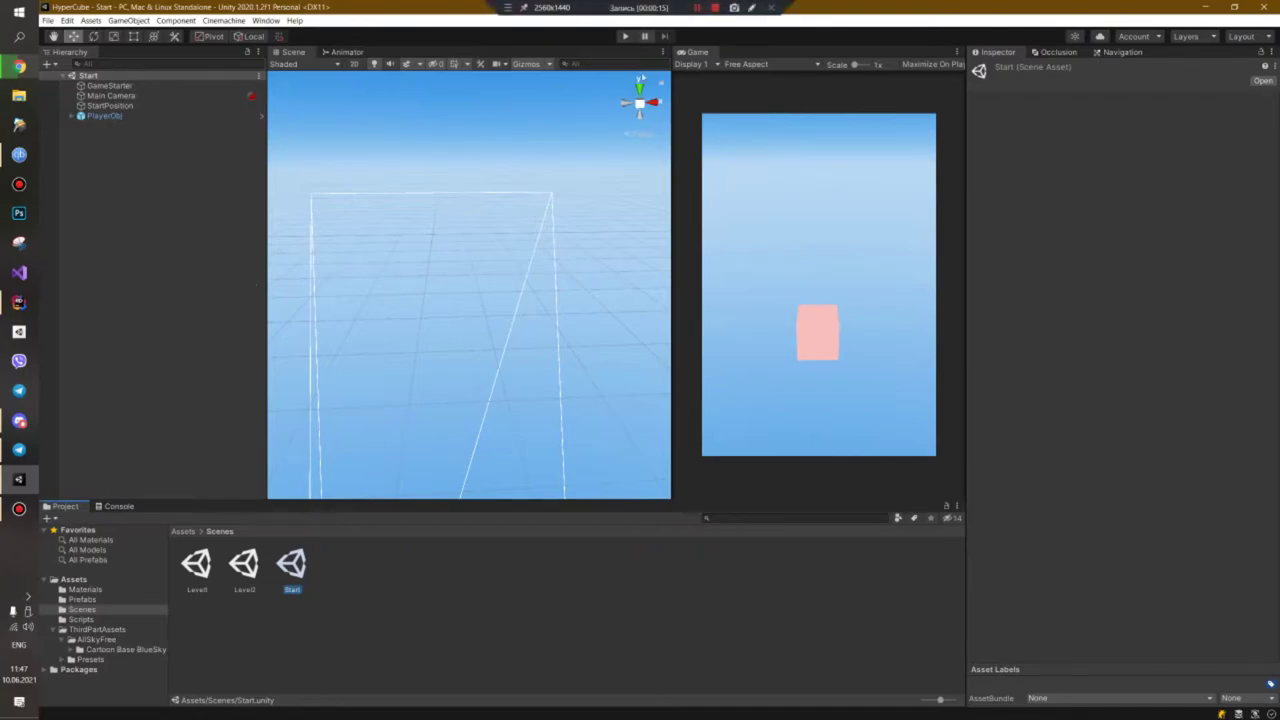
{"action": "mouse_move", "coordinate": [451, 280]}
{"action": "right_mouse_down"}
{"action": "mouse_move", "coordinate": [443, 330]}
{"action": "mouse_move", "coordinate": [469, 360]}
{"action": "right_mouse_up"}
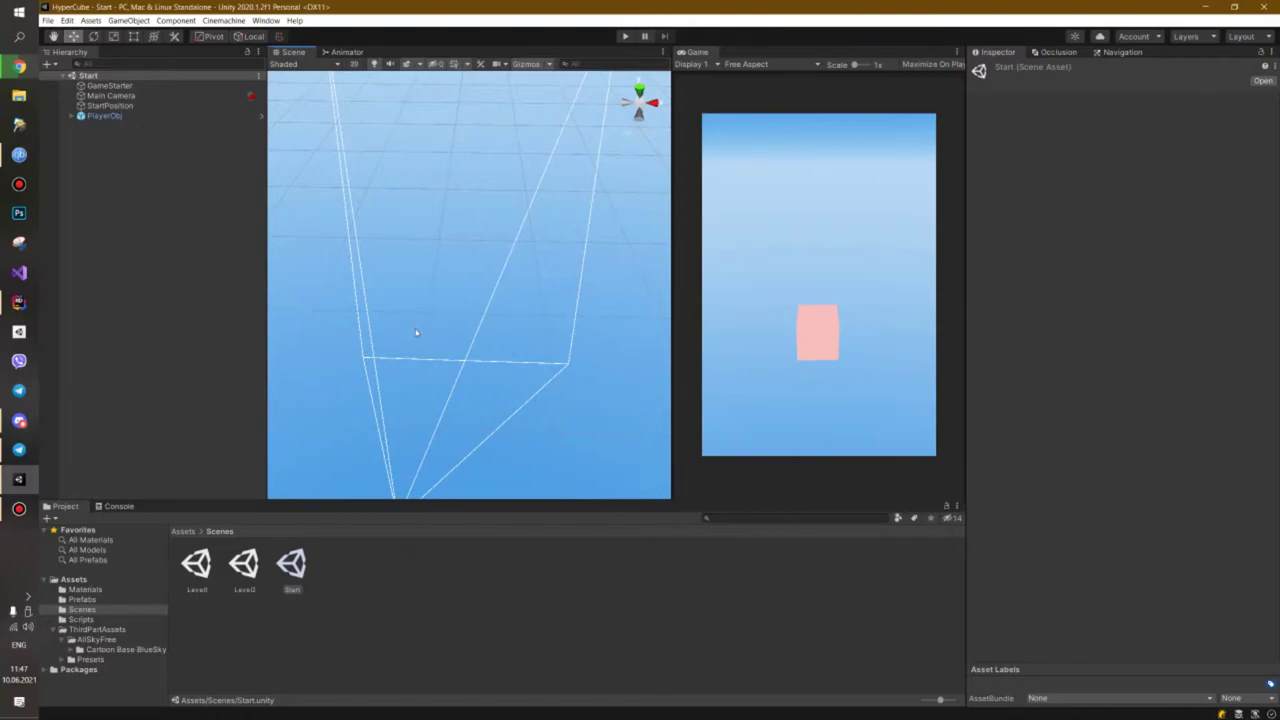
{"action": "mouse_move", "coordinate": [466, 303]}
{"action": "left_mouse_down", "text": "alt"}
{"action": "mouse_move", "coordinate": [486, 244]}
{"action": "mouse_move", "coordinate": [474, 222]}
{"action": "left_mouse_up", "text": "alt"}
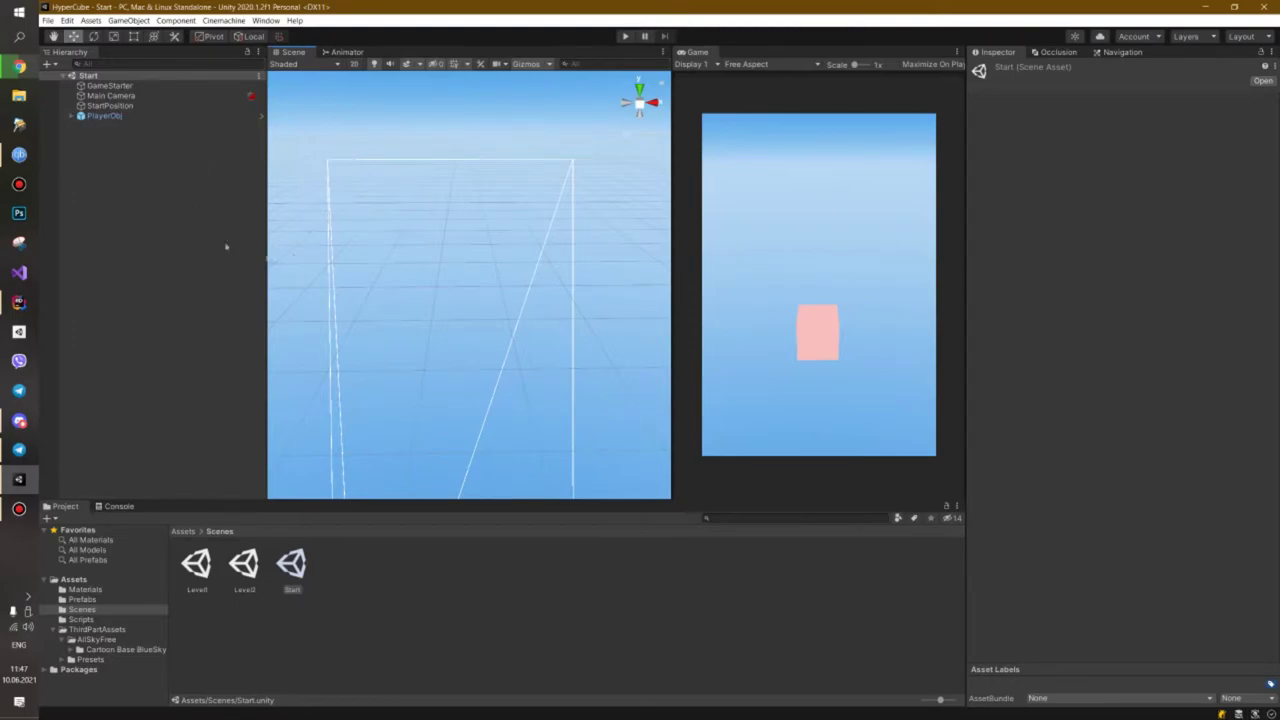
{"action": "left_click_drag", "start_coordinate": [195, 567], "coordinate": [145, 140]}
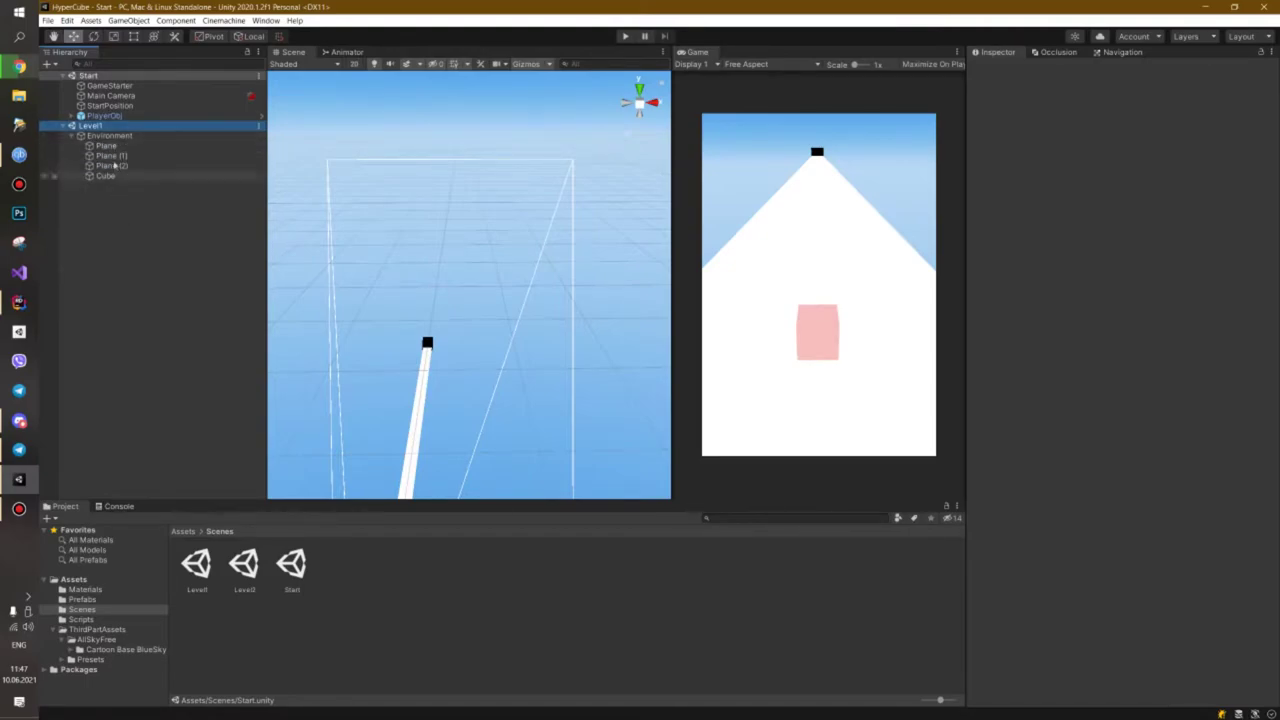
{"action": "right_click", "coordinate": [93, 127]}
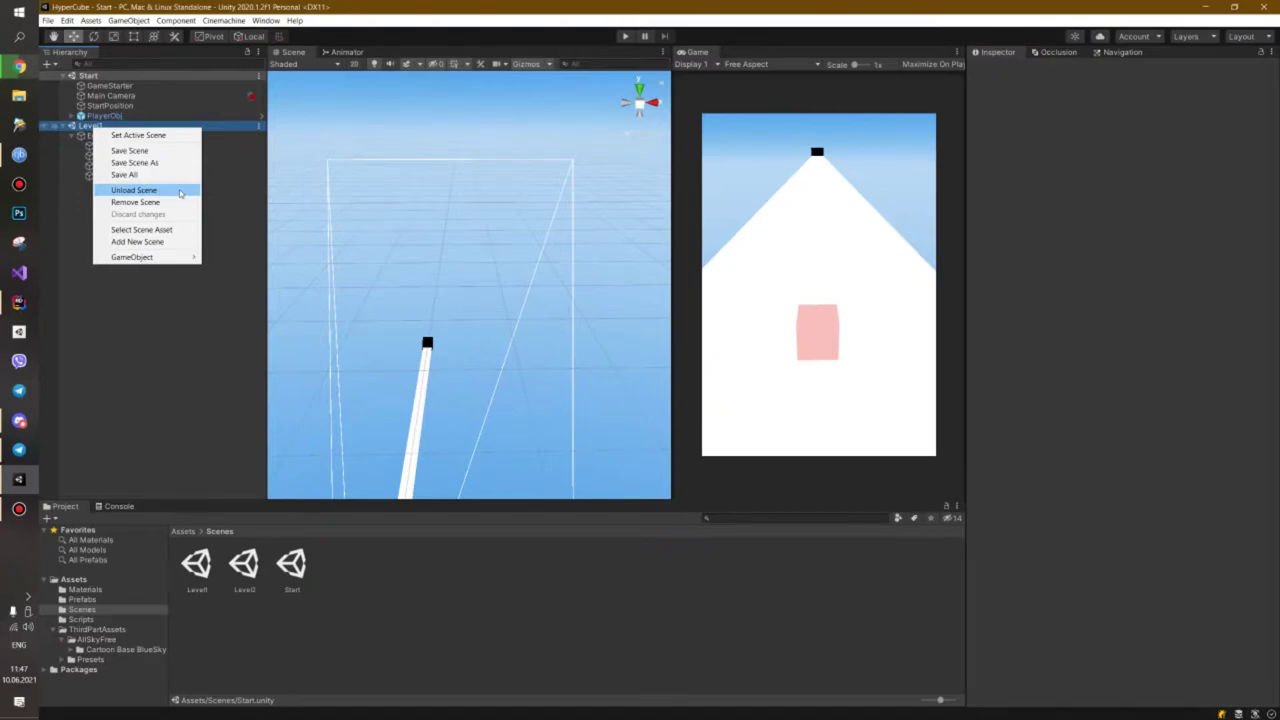
{"action": "left_click", "coordinate": [180, 193]}
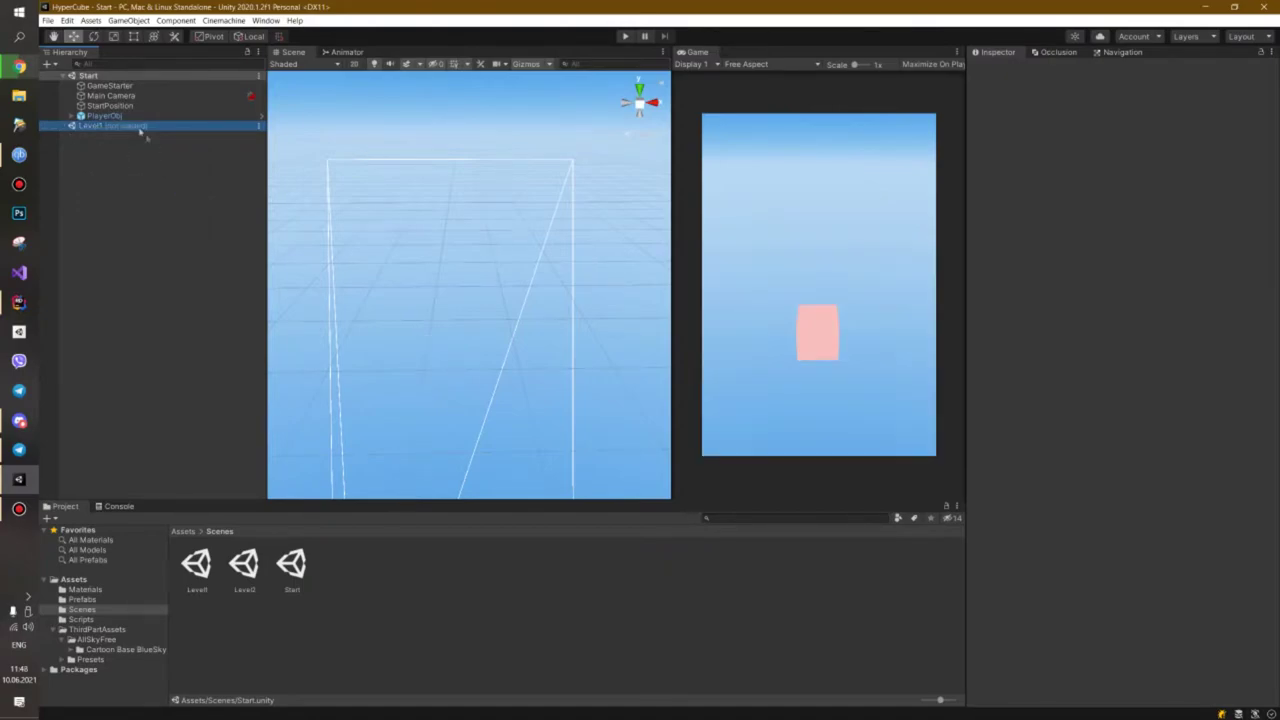
{"action": "right_click", "coordinate": [104, 125]}
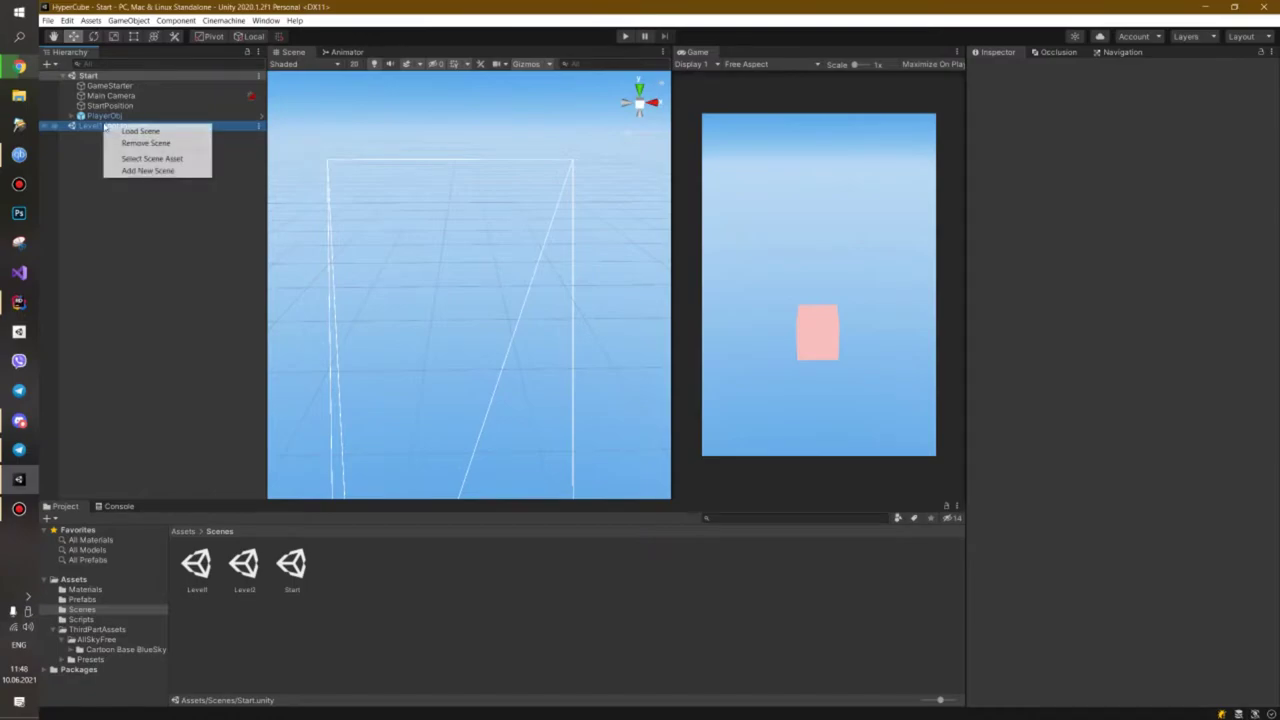
{"action": "left_click", "coordinate": [154, 133]}
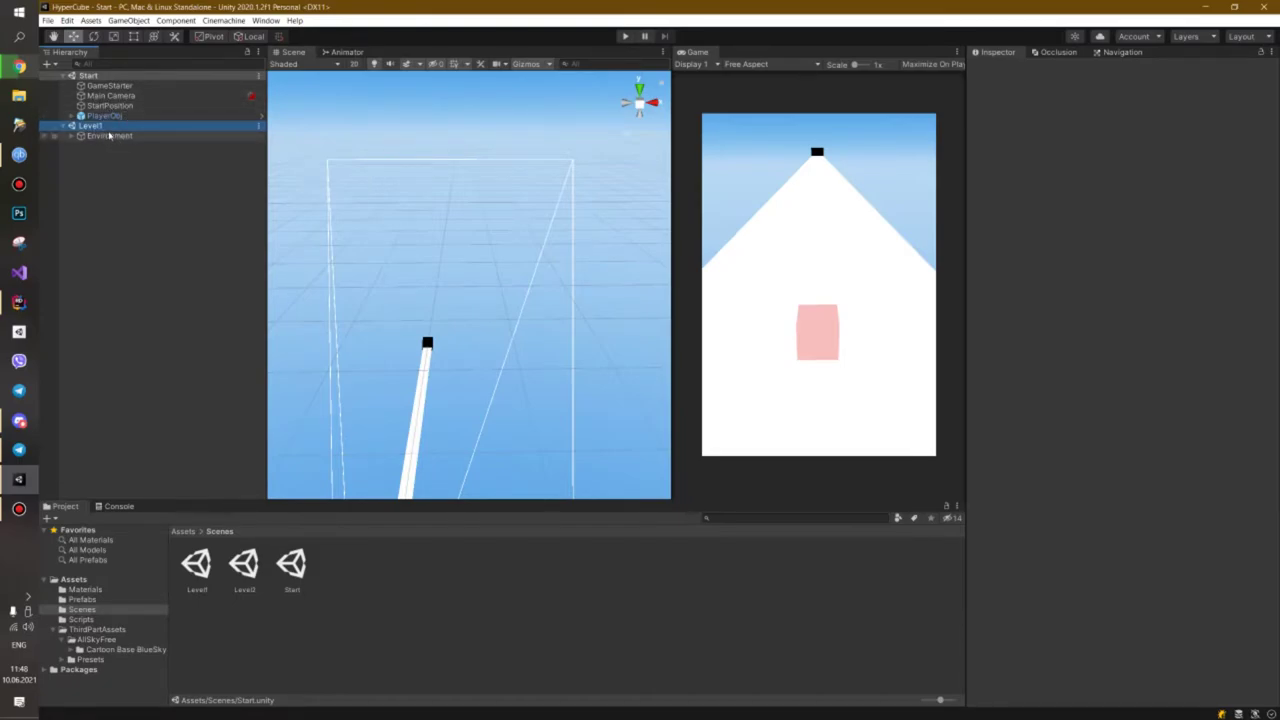
Expand Level1's Environment to list Plane, Plane (1), Plane (2) and Cube, and orbit over the white track
{"action": "left_click", "coordinate": [72, 137]}
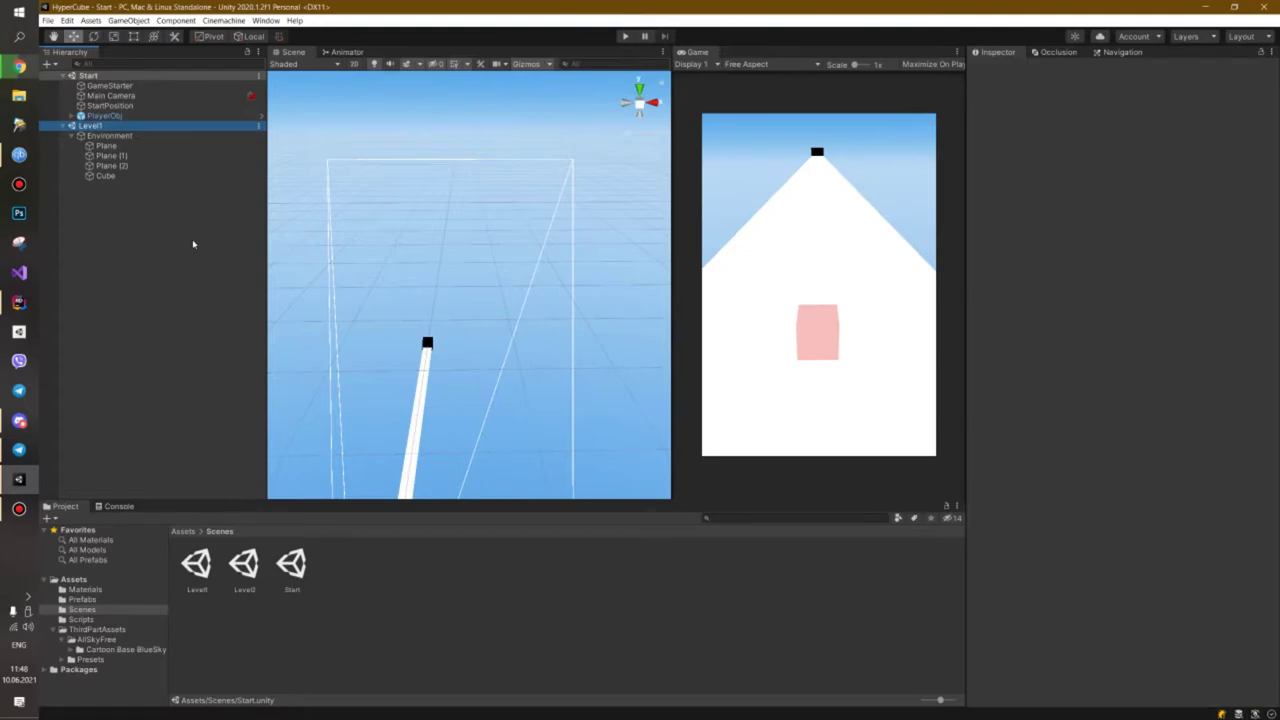
{"action": "mouse_move", "coordinate": [445, 207]}
{"action": "right_mouse_down"}
{"action": "mouse_move", "coordinate": [361, 466]}
{"action": "mouse_move", "coordinate": [443, 363]}
{"action": "mouse_move", "coordinate": [449, 326]}
{"action": "mouse_move", "coordinate": [418, 380]}
{"action": "right_mouse_up"}
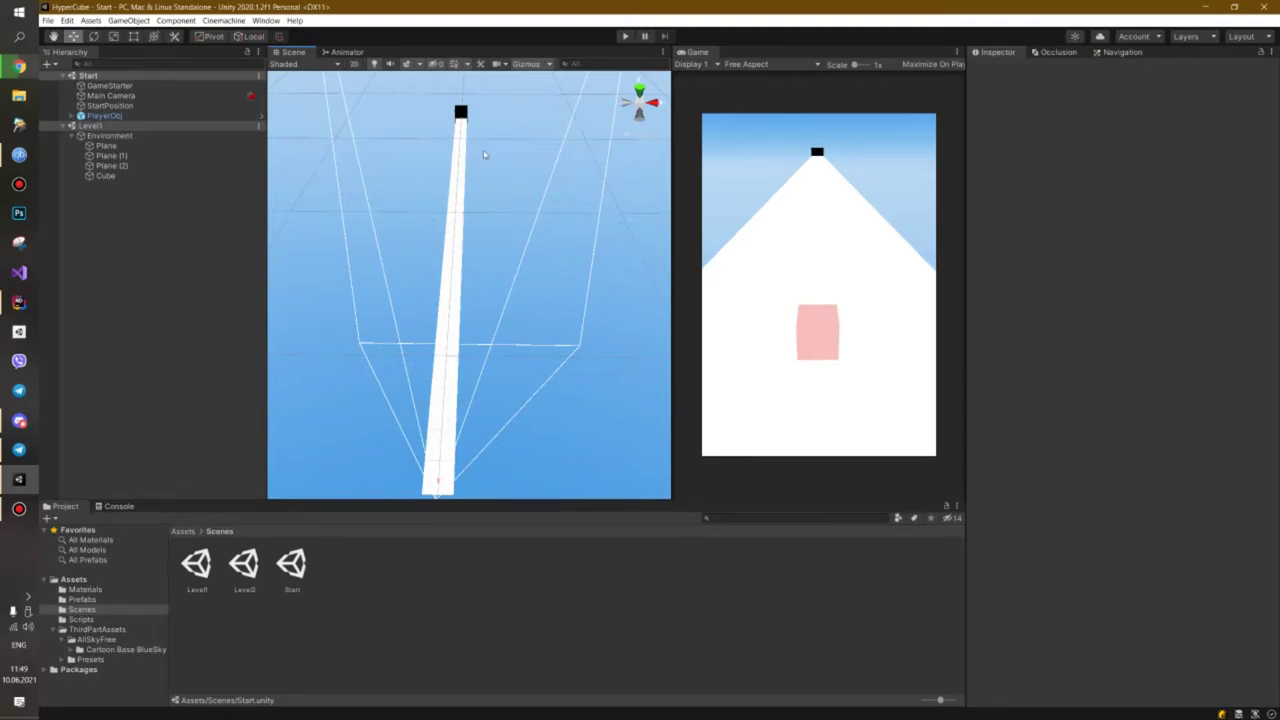
{"action": "left_click_drag", "start_coordinate": [484, 154], "coordinate": [473, 163], "text": "alt"}
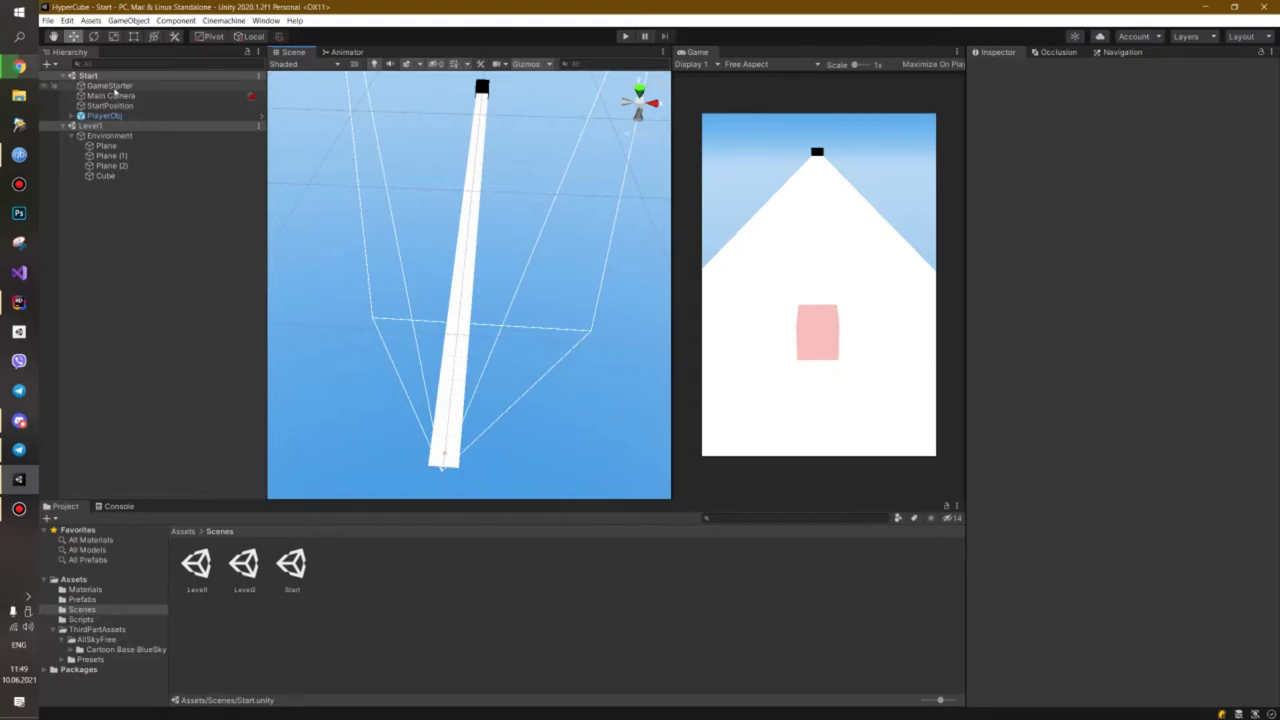
{"action": "left_click", "coordinate": [112, 86]}
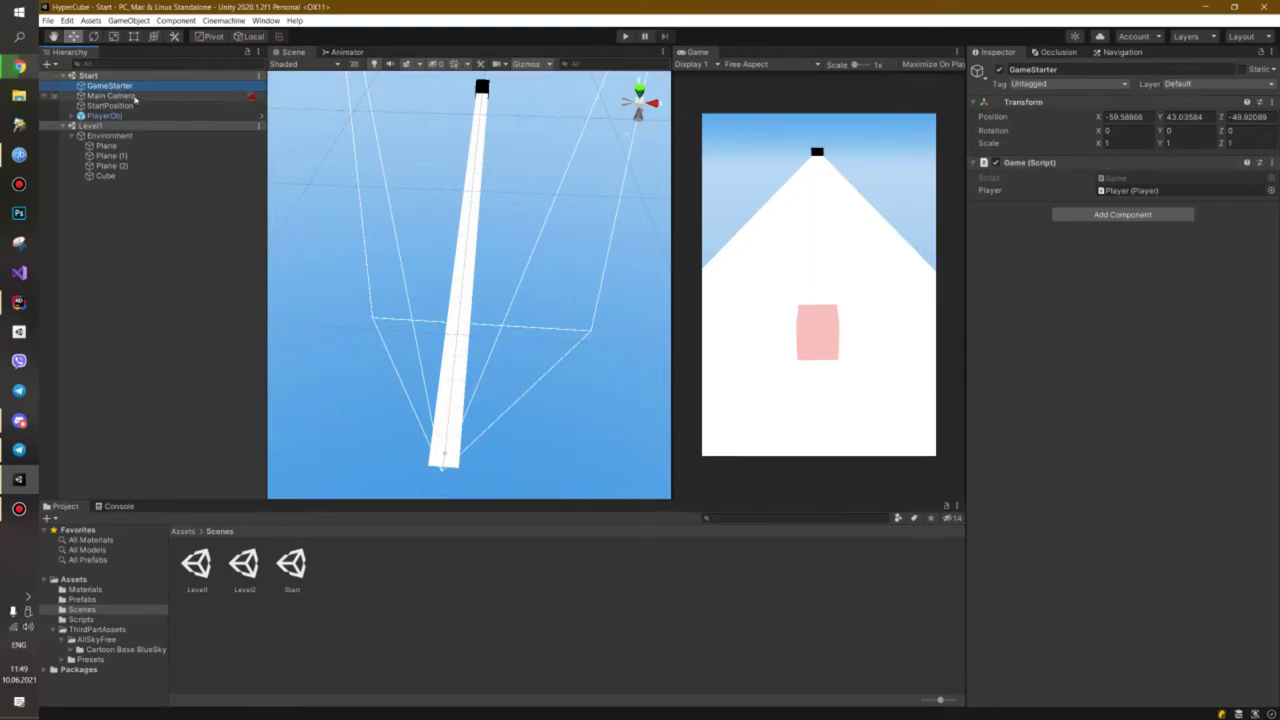
Expand PlayerObj and inspect its Player and CM vcam1 children
{"action": "left_click", "coordinate": [101, 120]}
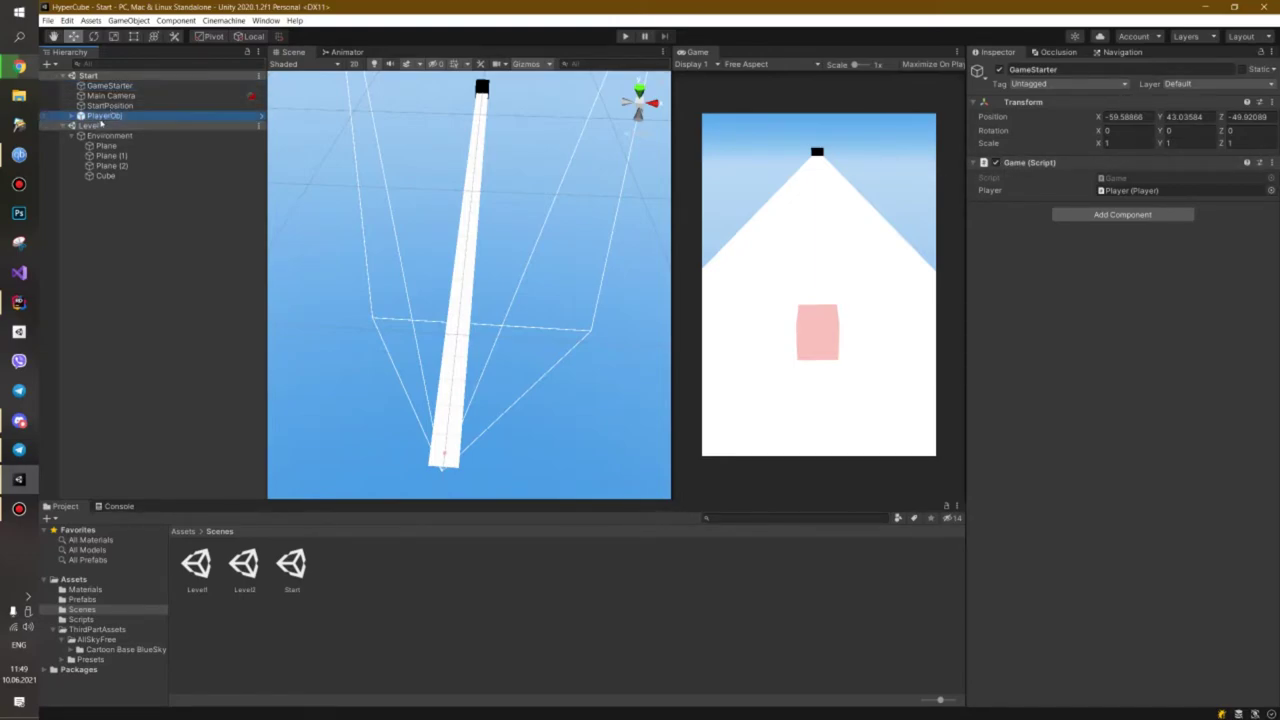
{"action": "key", "text": "Right"}
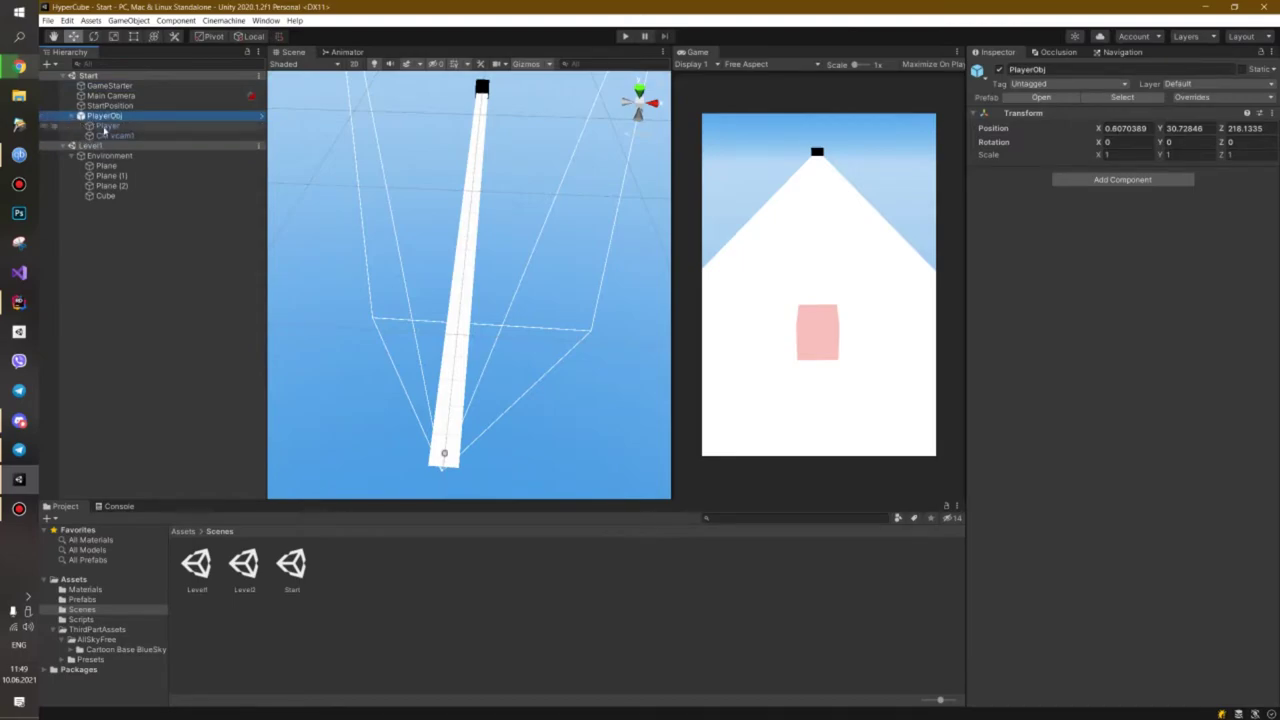
{"action": "left_click", "coordinate": [107, 127]}
{"action": "left_click", "coordinate": [137, 136]}
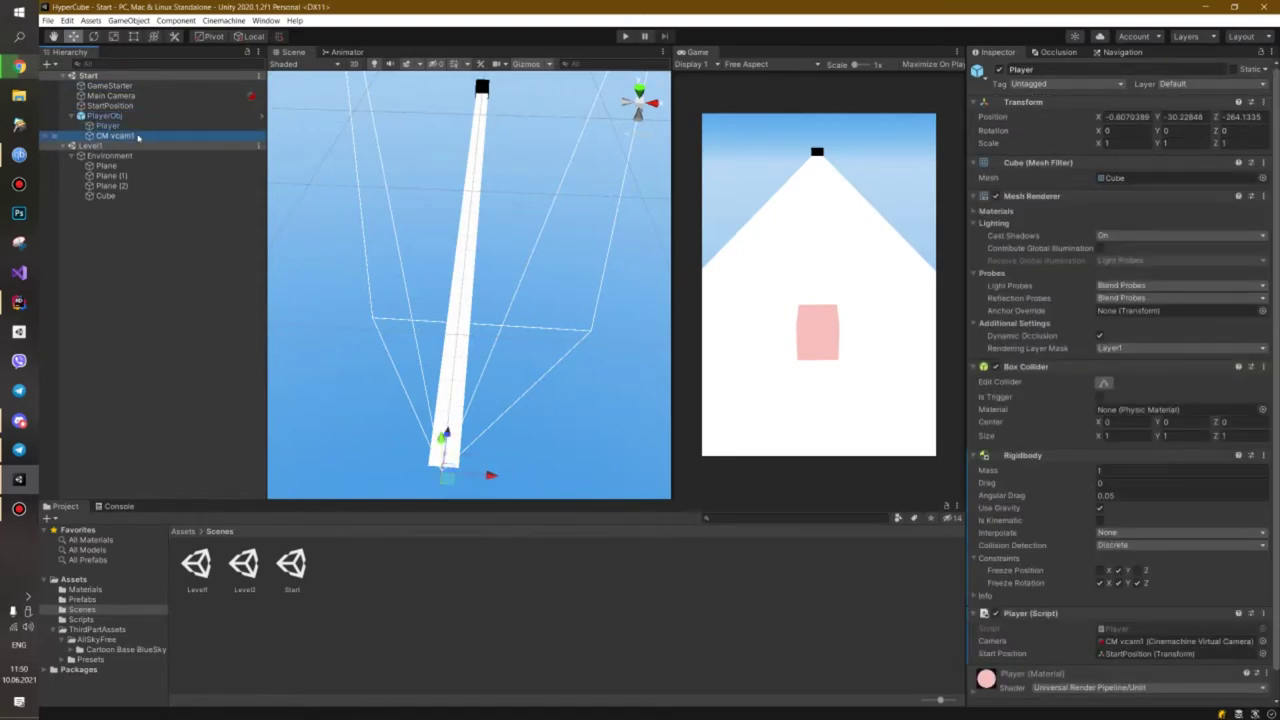
{"action": "left_click", "coordinate": [104, 116]}
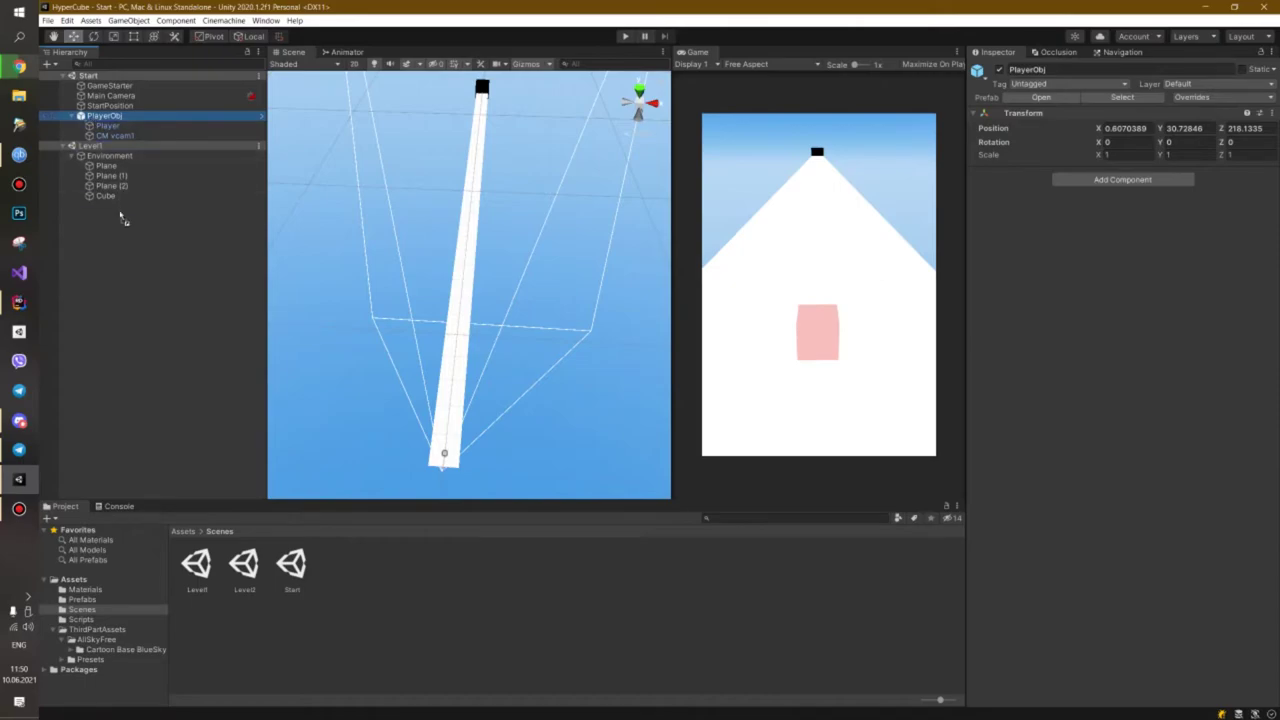
Move PlayerObj into Level1, check GameStarter's Player field, then move PlayerObj back under Start
{"action": "left_click_drag", "start_coordinate": [122, 219], "coordinate": [120, 214]}
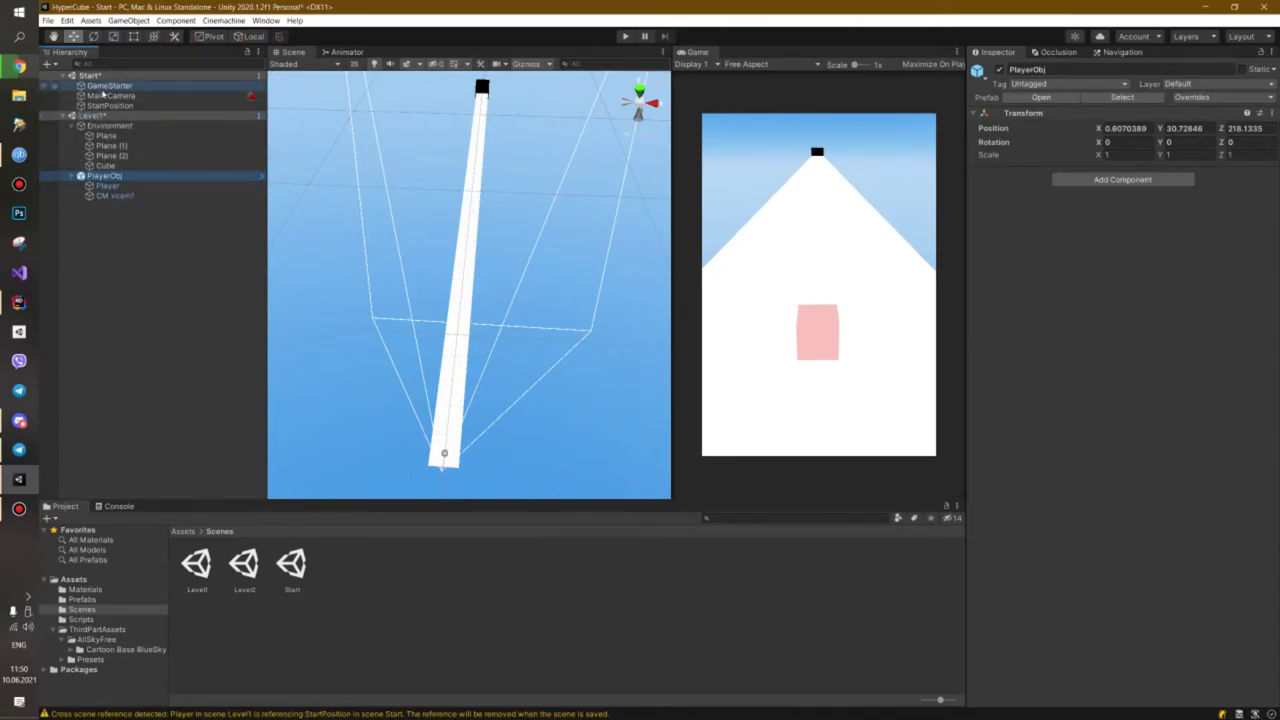
{"action": "left_click", "coordinate": [105, 85]}
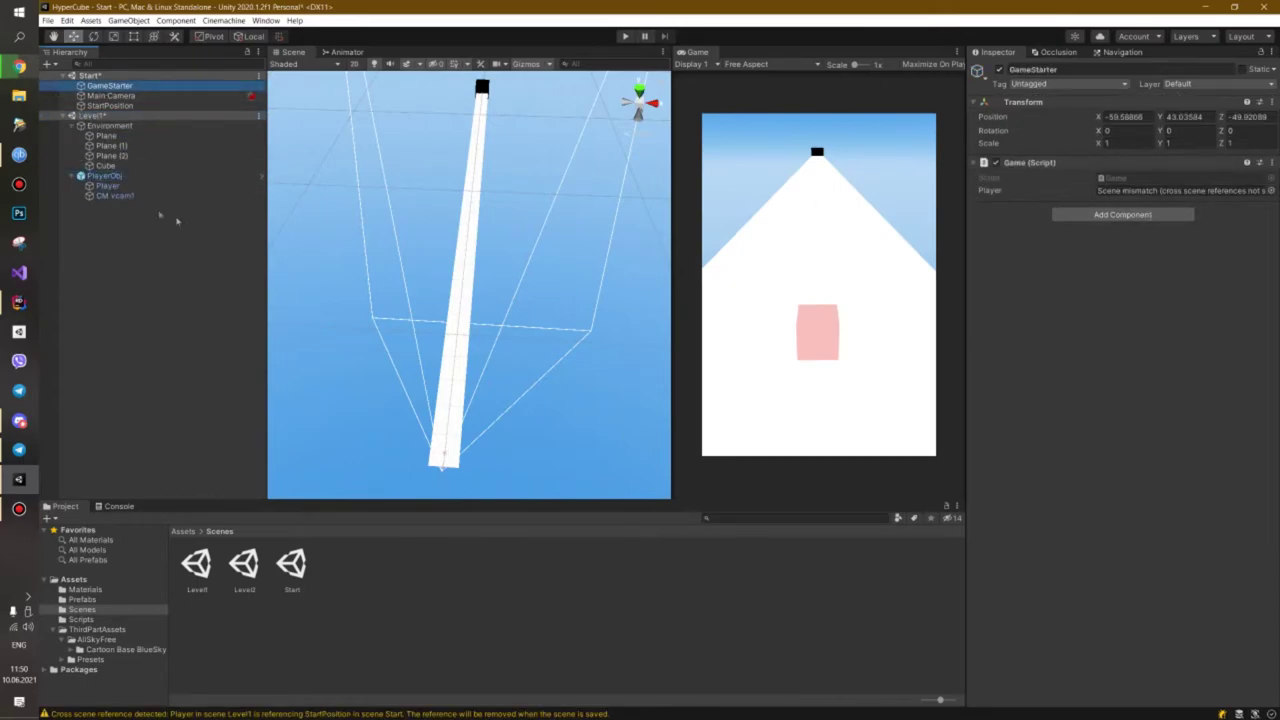
{"action": "left_click_drag", "start_coordinate": [107, 186], "coordinate": [1124, 192]}
{"action": "left_click", "coordinate": [102, 178]}
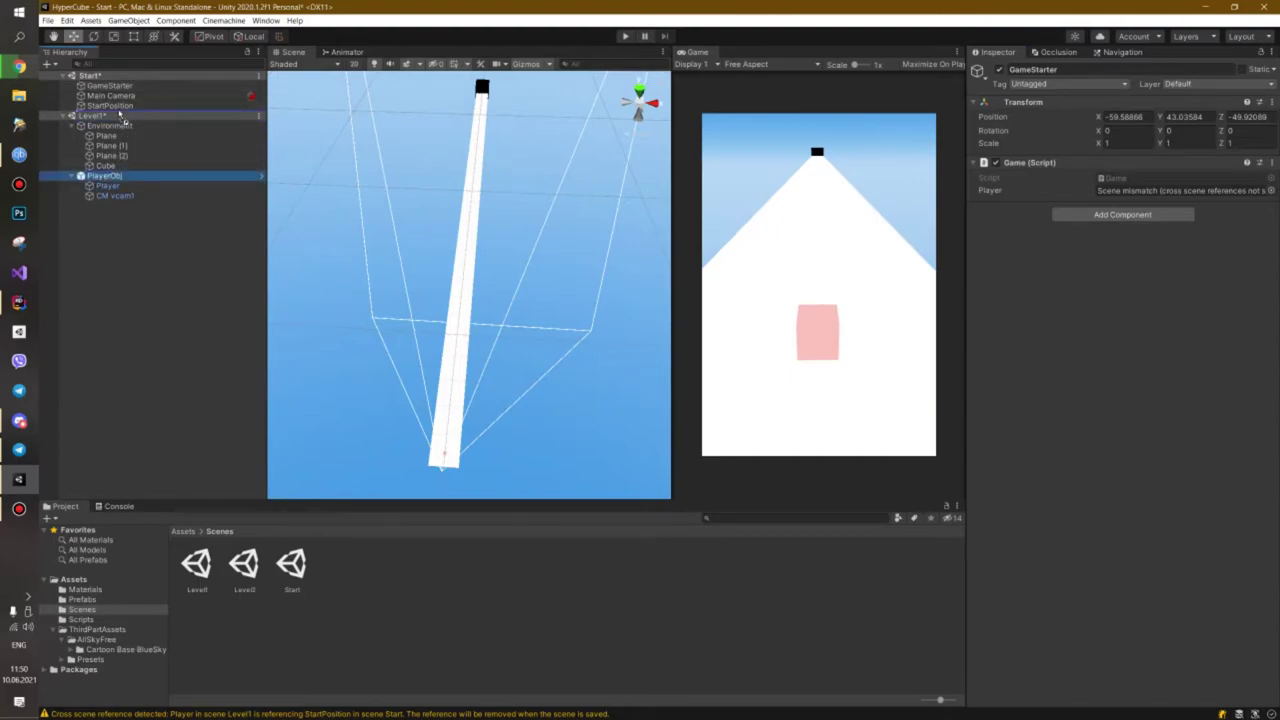
{"action": "left_click_drag", "start_coordinate": [120, 117], "coordinate": [119, 115]}
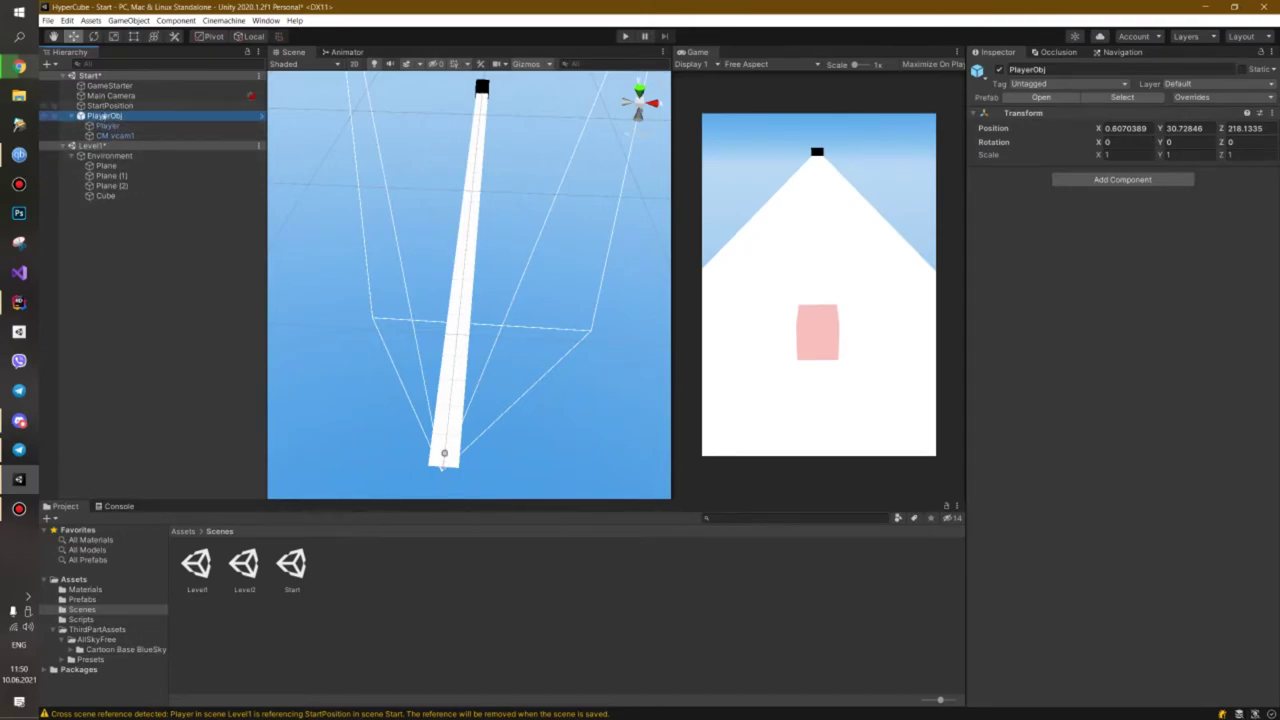
{"action": "left_click", "coordinate": [123, 88]}
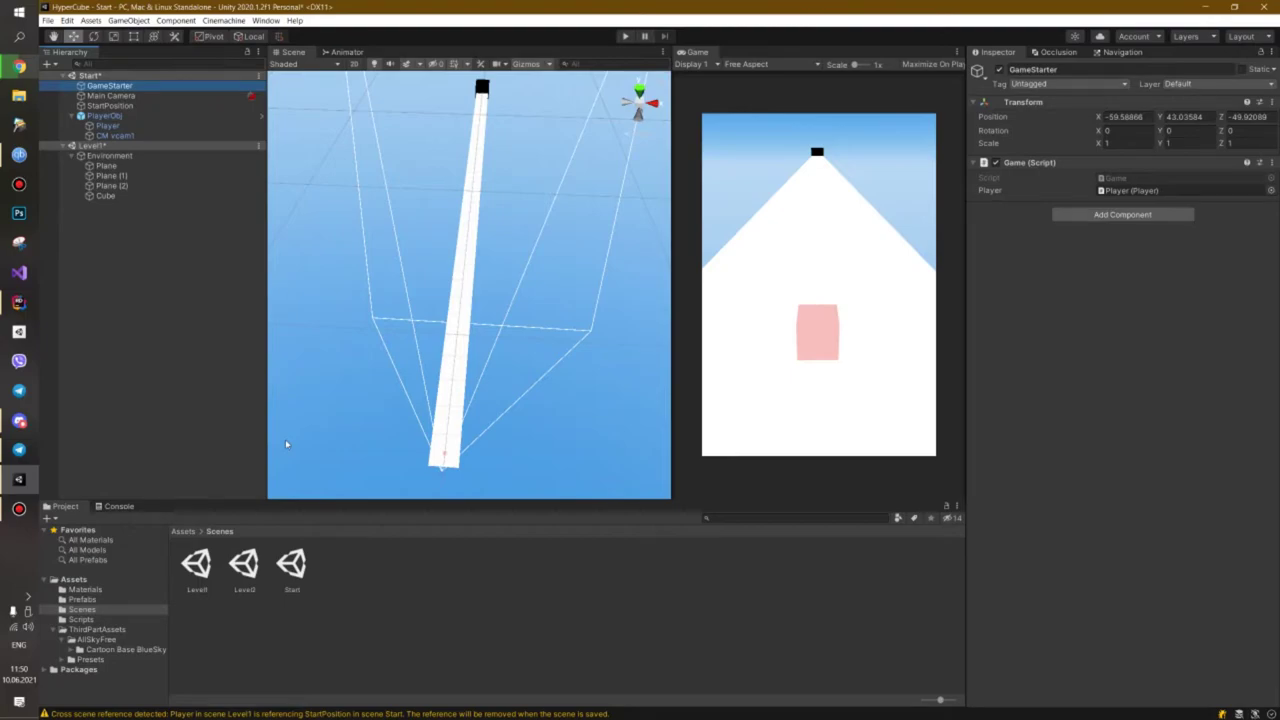
Save both modified scenes, inspect Start's StartPosition, then open Level1 by itself
{"action": "double_click", "coordinate": [292, 565]}
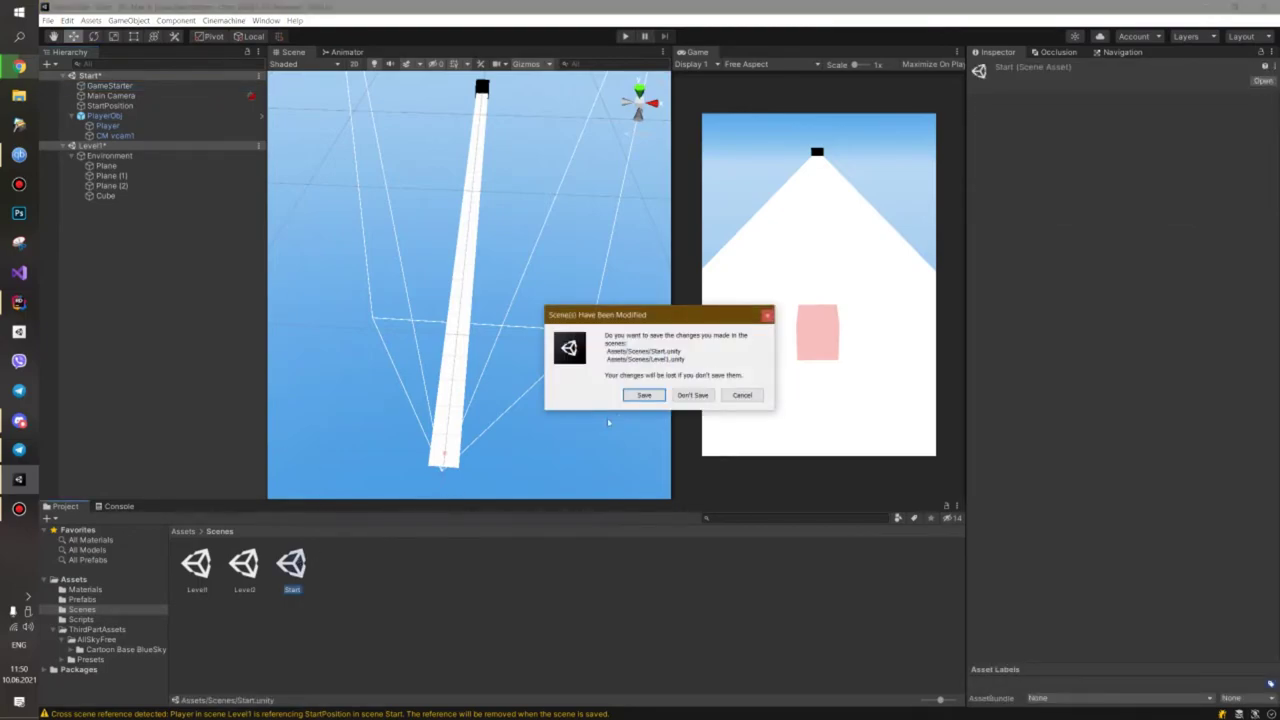
{"action": "left_click", "coordinate": [630, 398]}
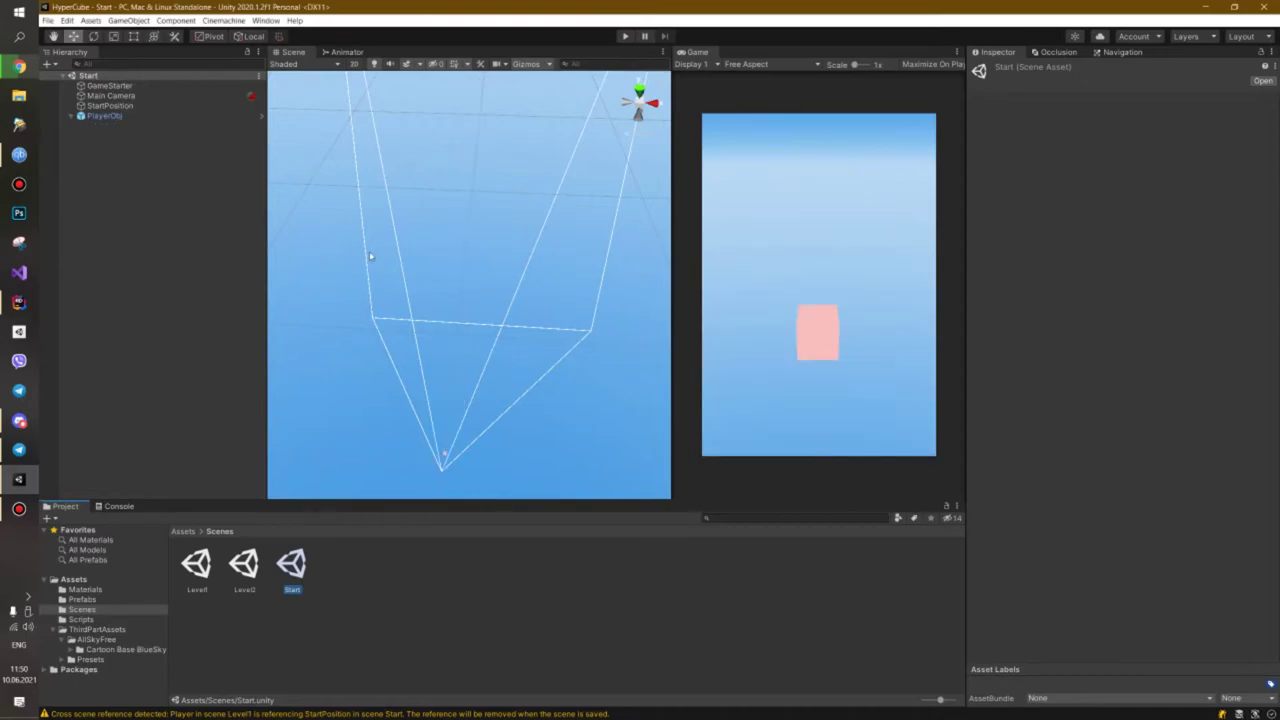
{"action": "left_click", "coordinate": [105, 107]}
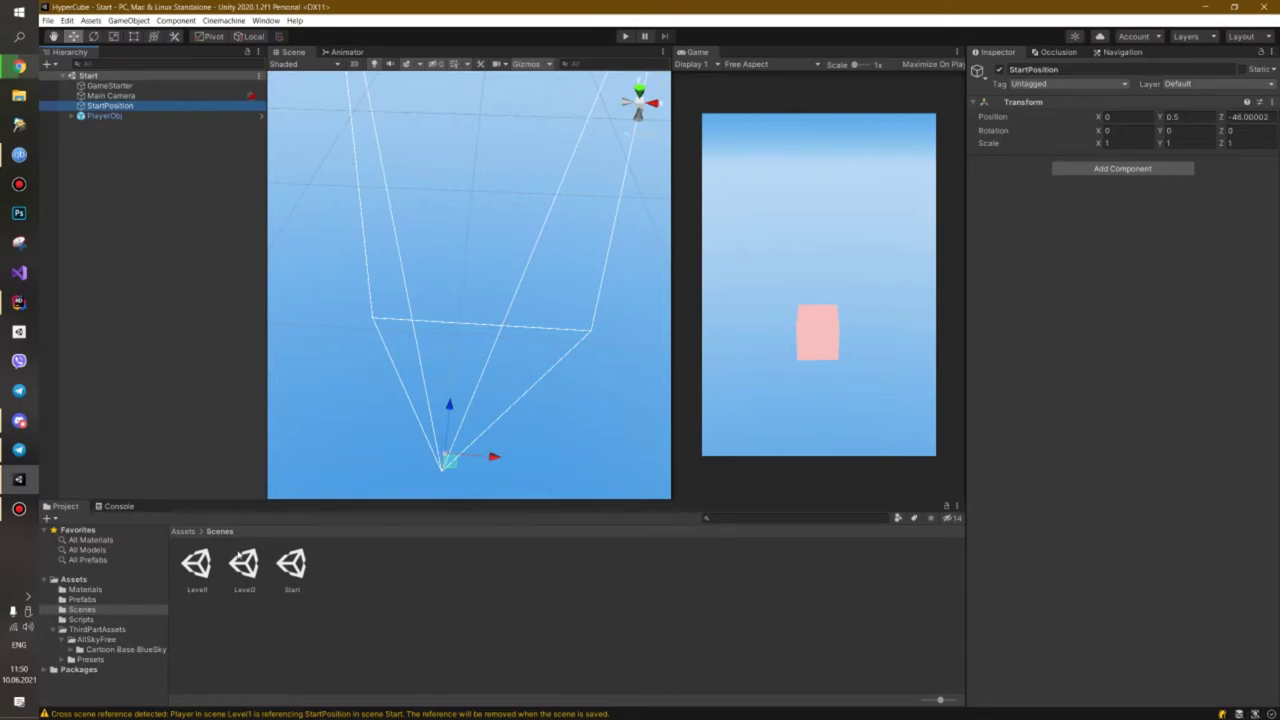
{"action": "double_click", "coordinate": [205, 570]}
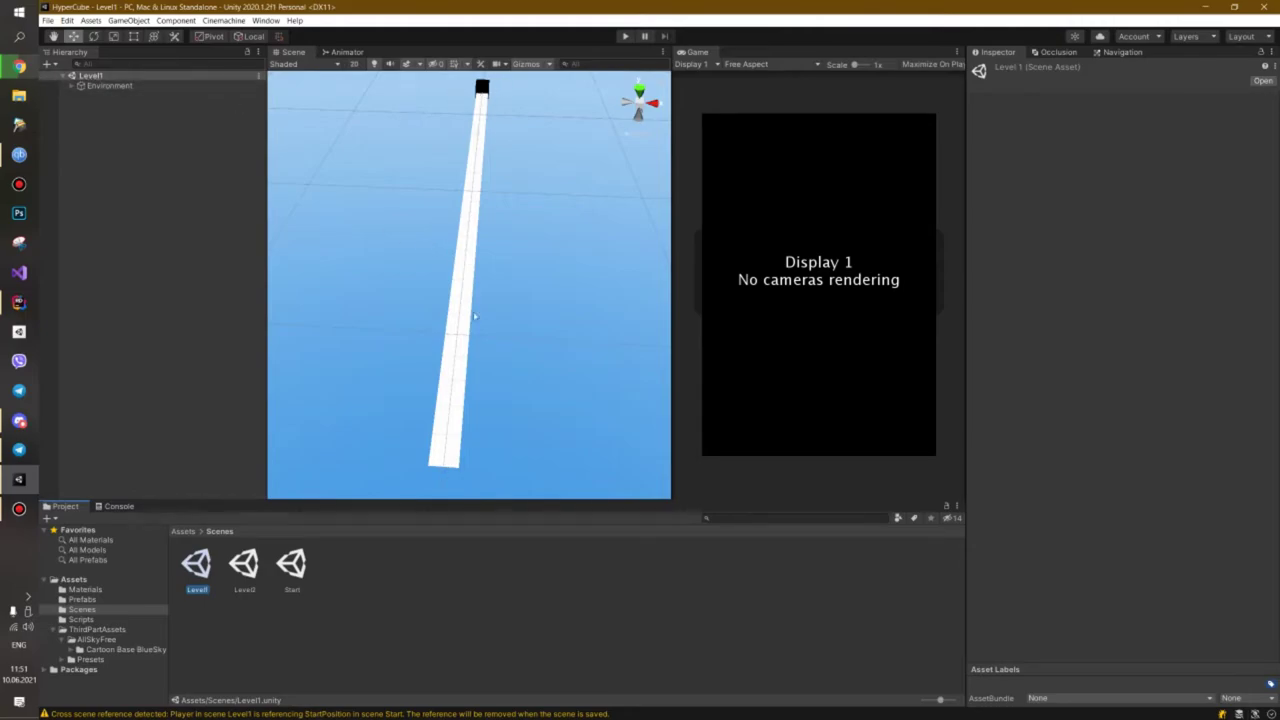
Inspect Level1's Environment, open Level2 to view its Environment, then reopen the Start scene
{"action": "right_click_drag", "start_coordinate": [517, 117], "coordinate": [499, 336]}
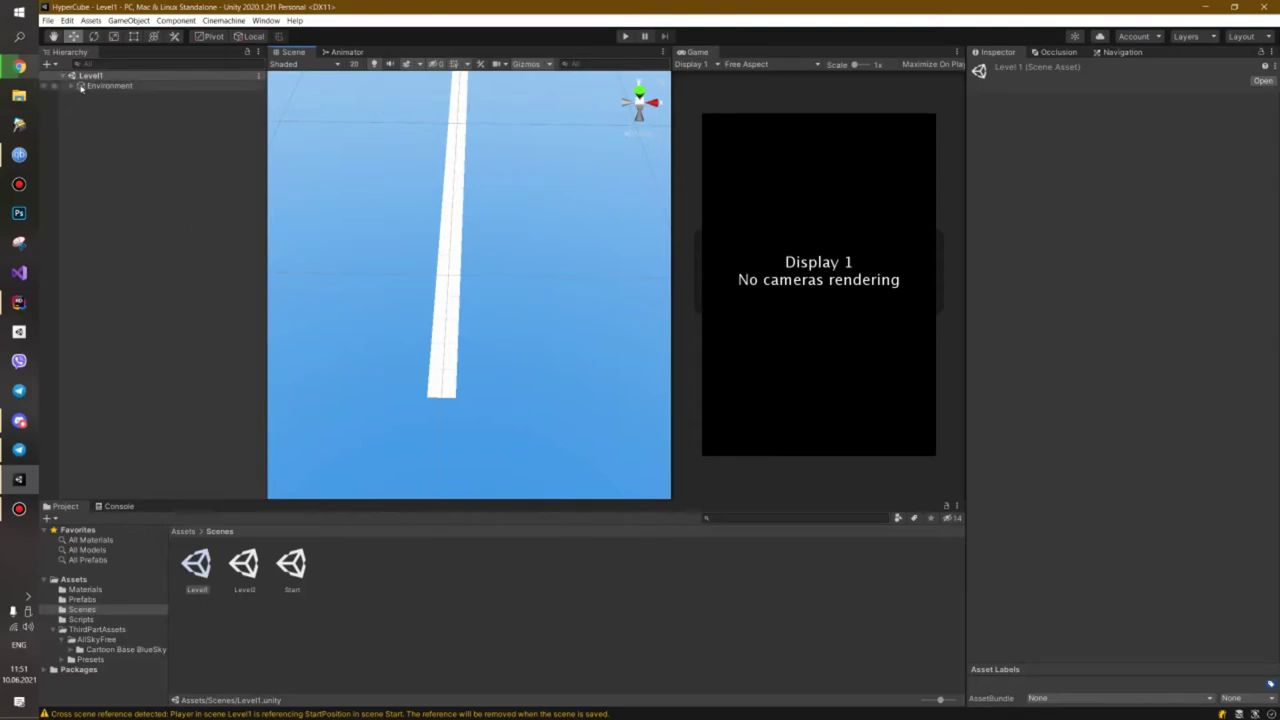
{"action": "left_click", "coordinate": [83, 86]}
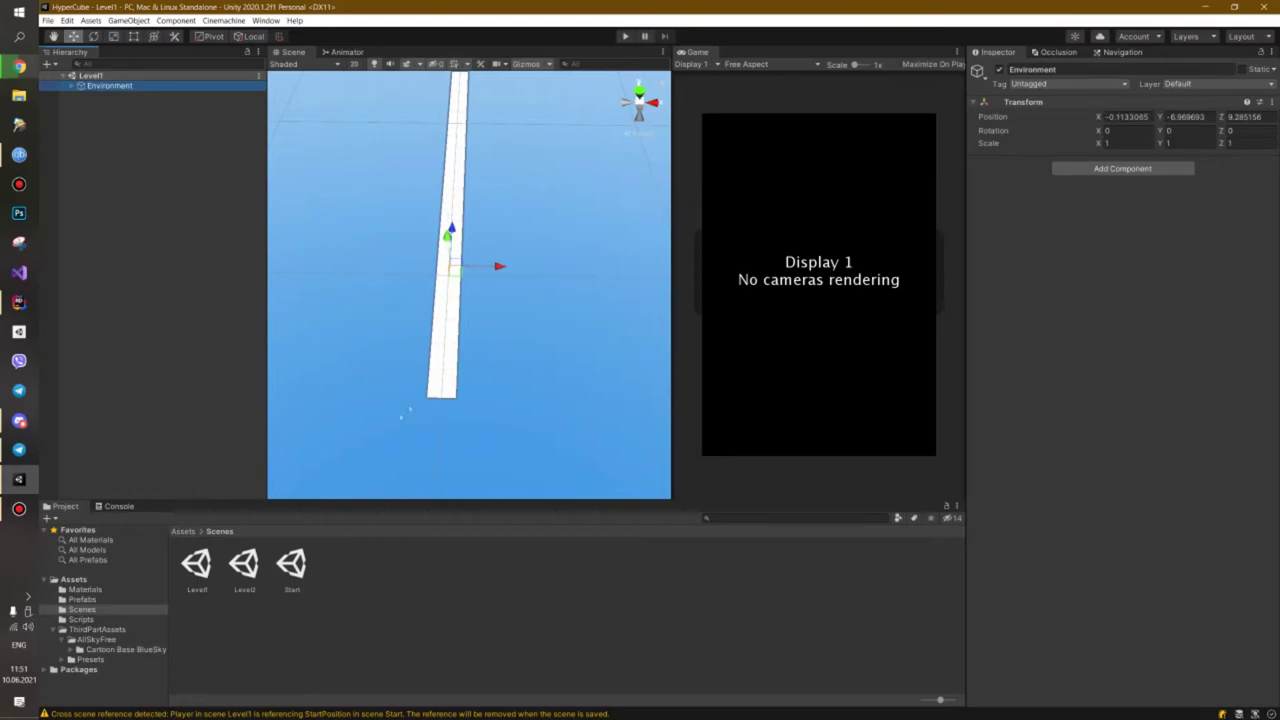
{"action": "double_click", "coordinate": [244, 566]}
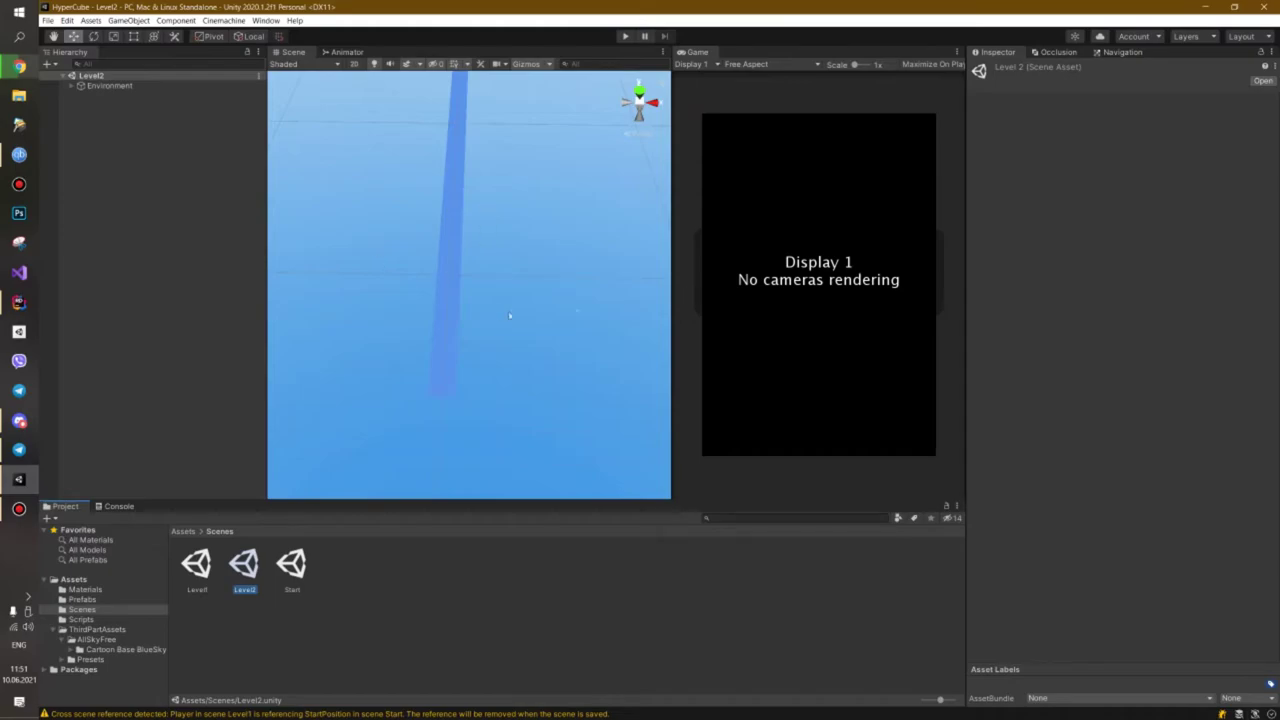
{"action": "left_click", "coordinate": [150, 86]}
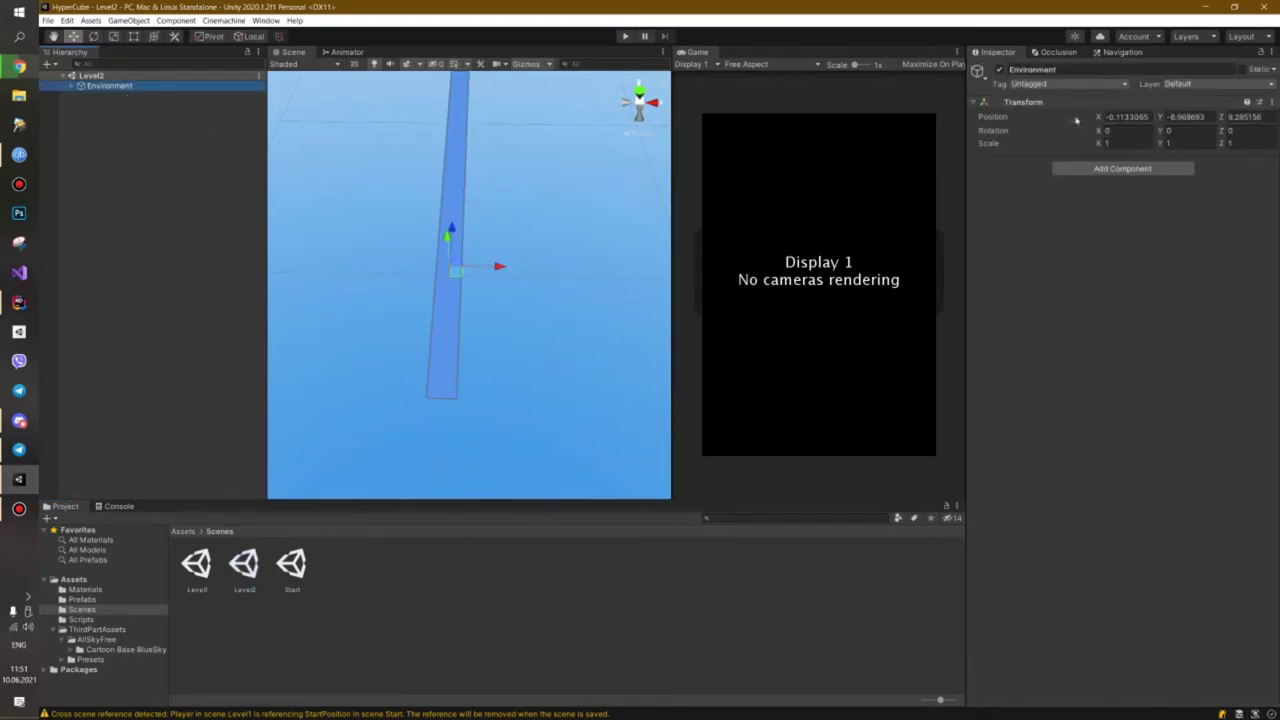
{"action": "double_click", "coordinate": [291, 562]}
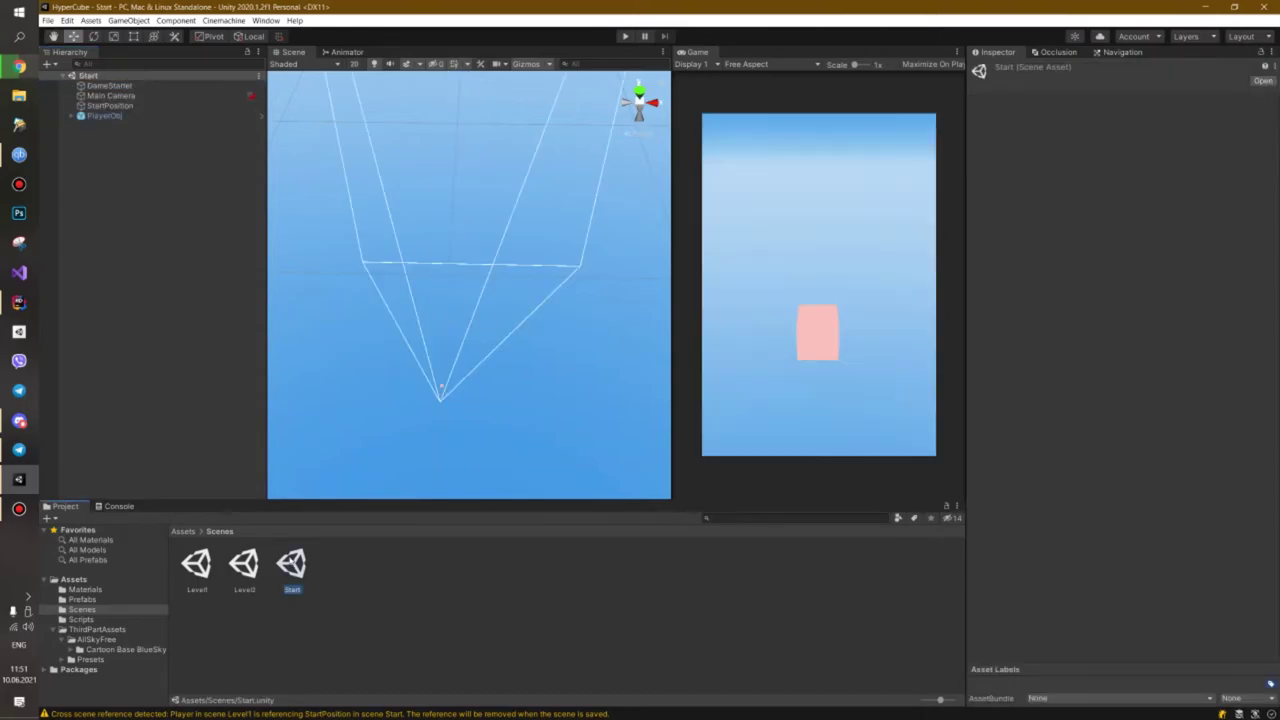
Check StartPosition's transform in the Start scene, then open the Level1 scene asset
{"action": "left_click", "coordinate": [116, 107]}
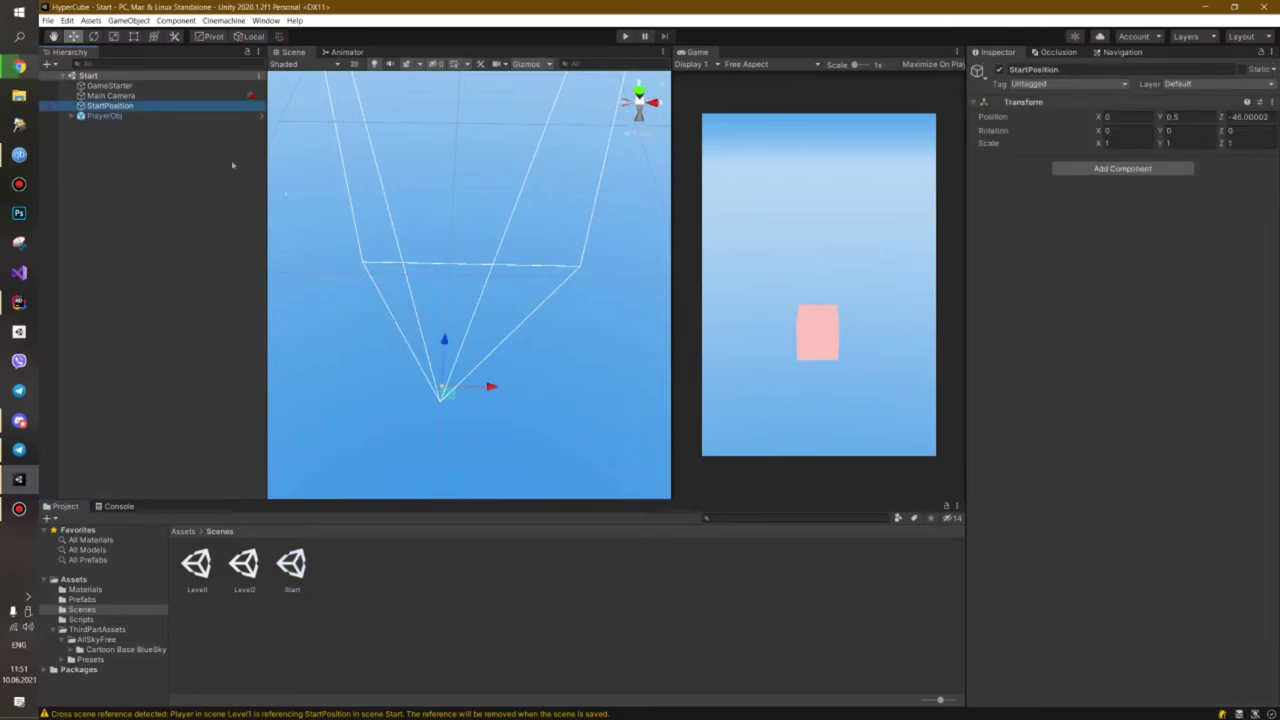
{"action": "scroll", "coordinate": [442, 385], "scroll_direction": "up", "scroll_amount": 3}
{"action": "scroll", "coordinate": [442, 385], "scroll_direction": "down", "scroll_amount": 2}
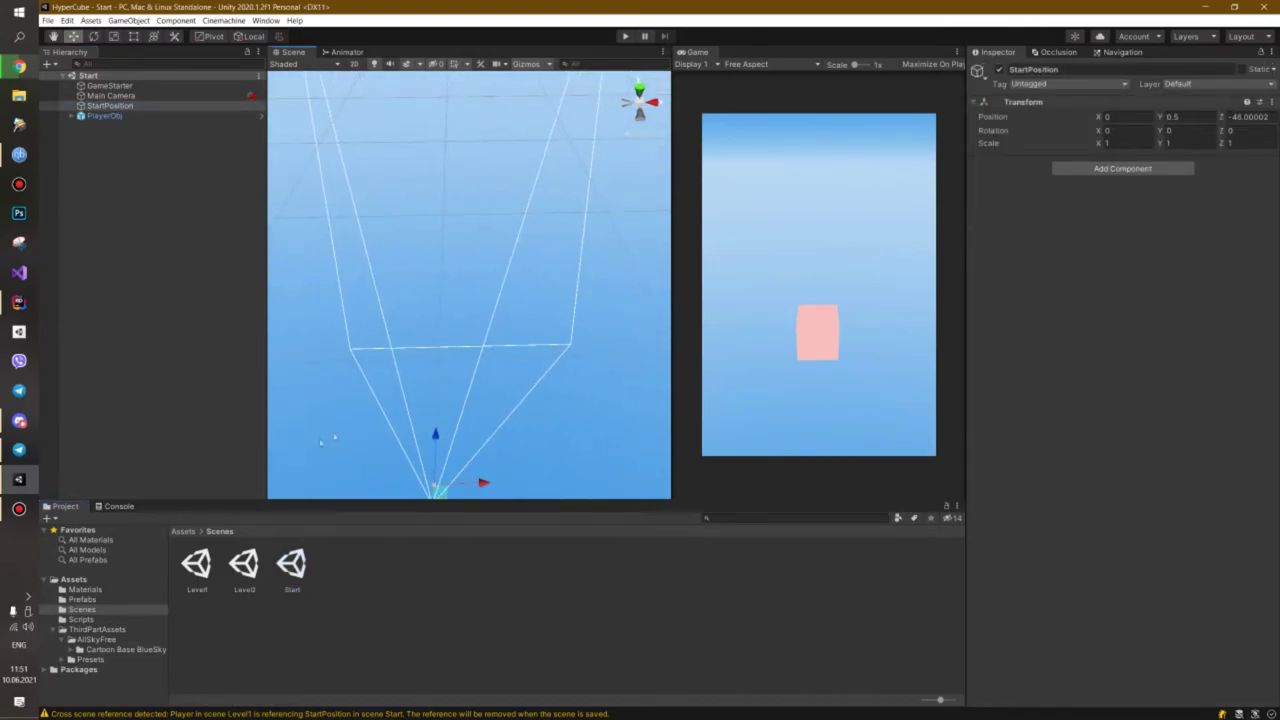
{"action": "scroll", "coordinate": [314, 440], "scroll_direction": "down", "scroll_amount": 3}
{"action": "left_click", "coordinate": [197, 567]}
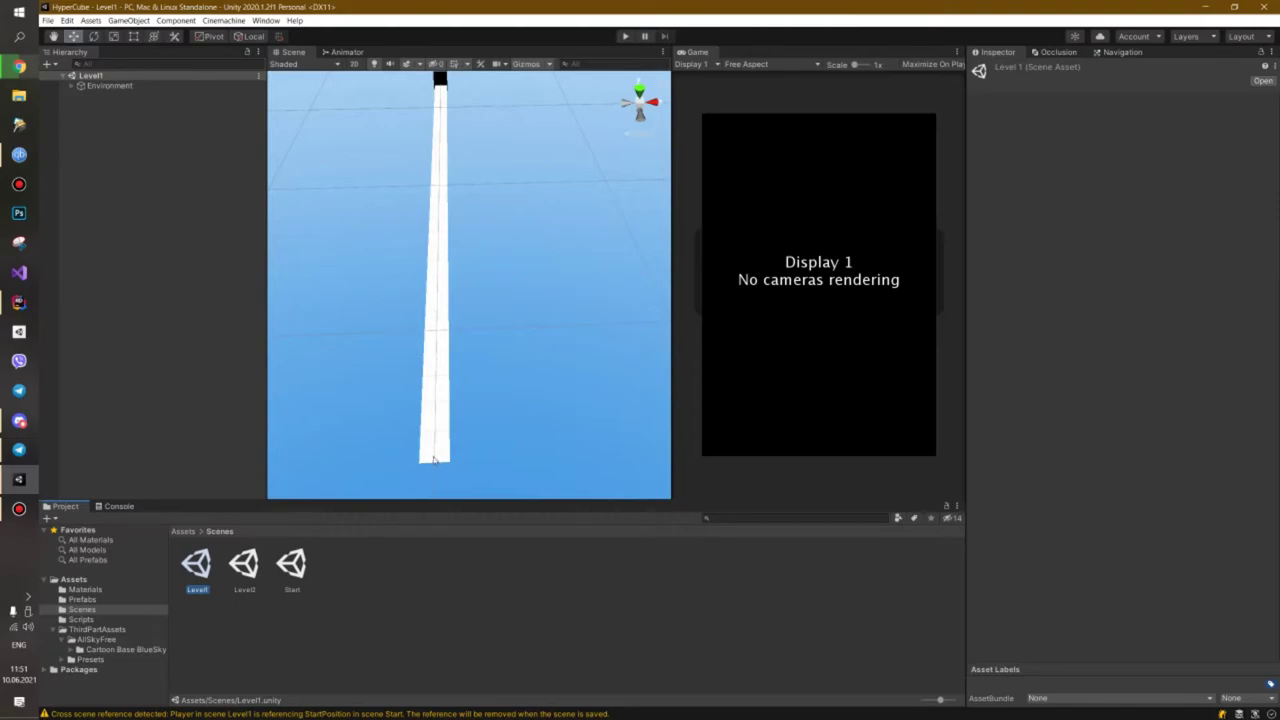
Reopen Start, select StartPosition, and enter Play mode so Level1 loads additively
{"action": "double_click", "coordinate": [291, 565]}
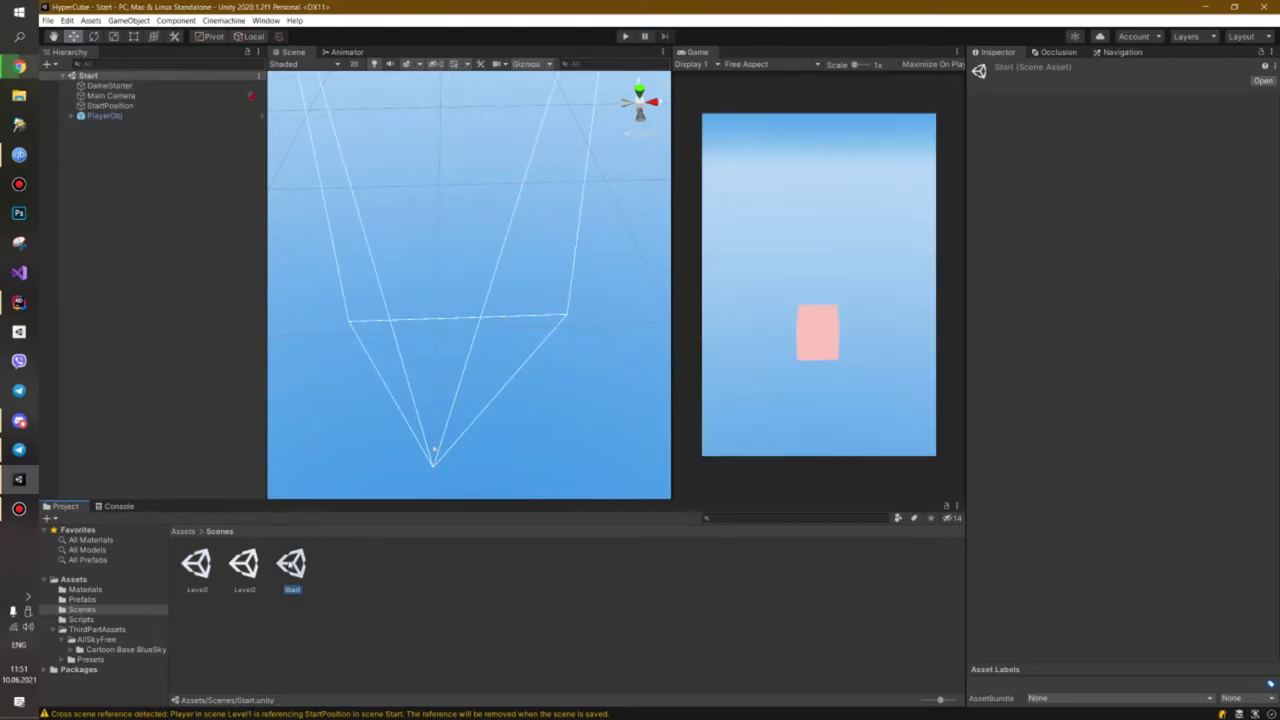
{"action": "left_click", "coordinate": [150, 106]}
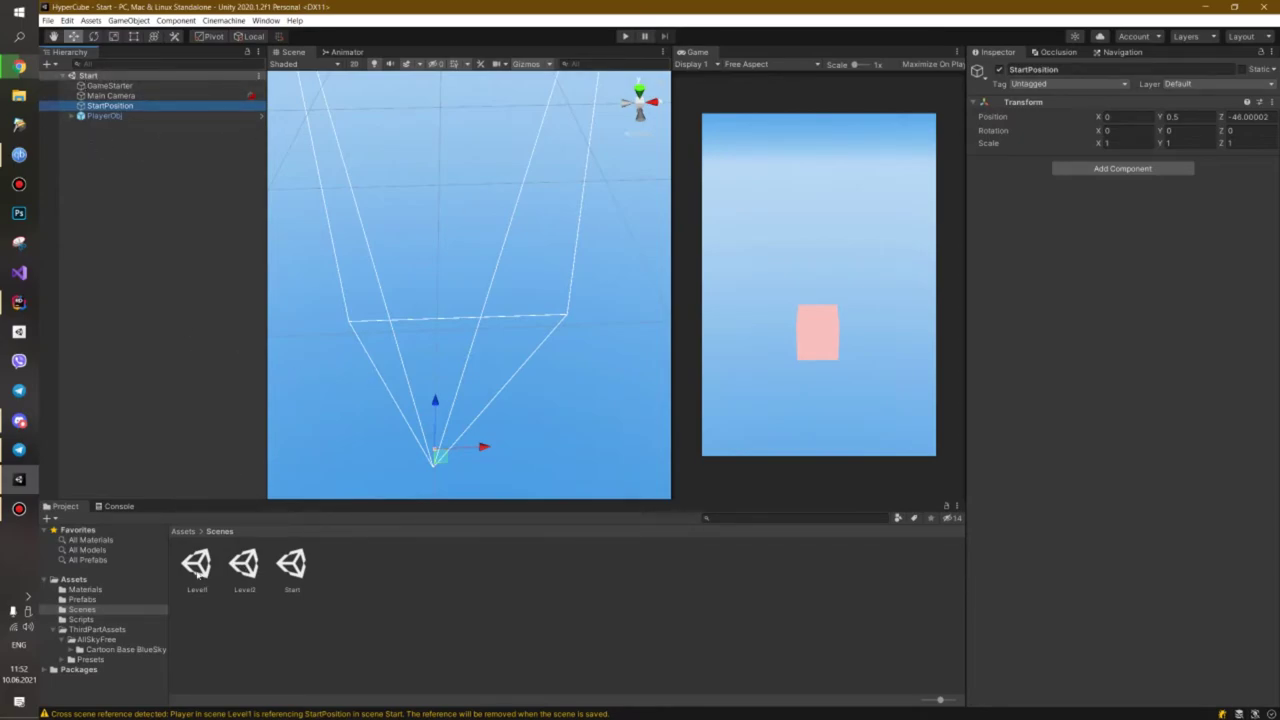
{"action": "left_click", "coordinate": [626, 37]}
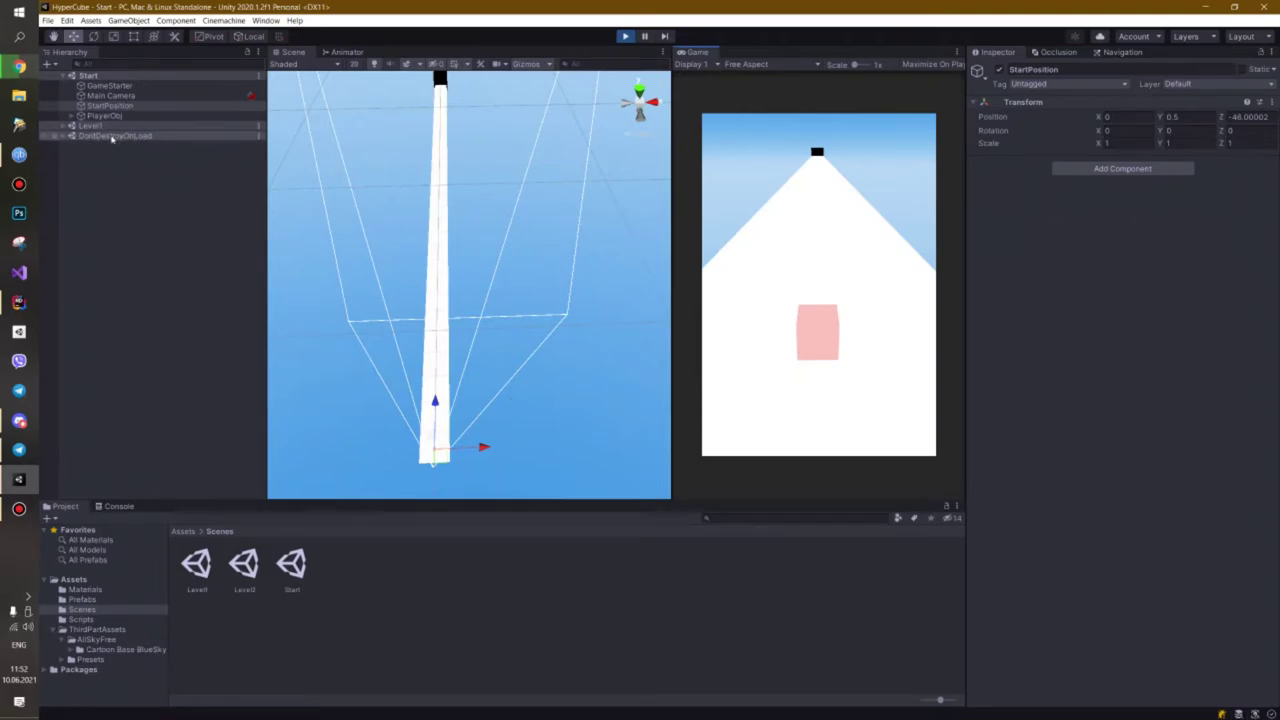
Expand DontDestroyOnLoad to reveal Debug Updater, then play the game until Level2 loads
{"action": "left_click", "coordinate": [63, 136]}
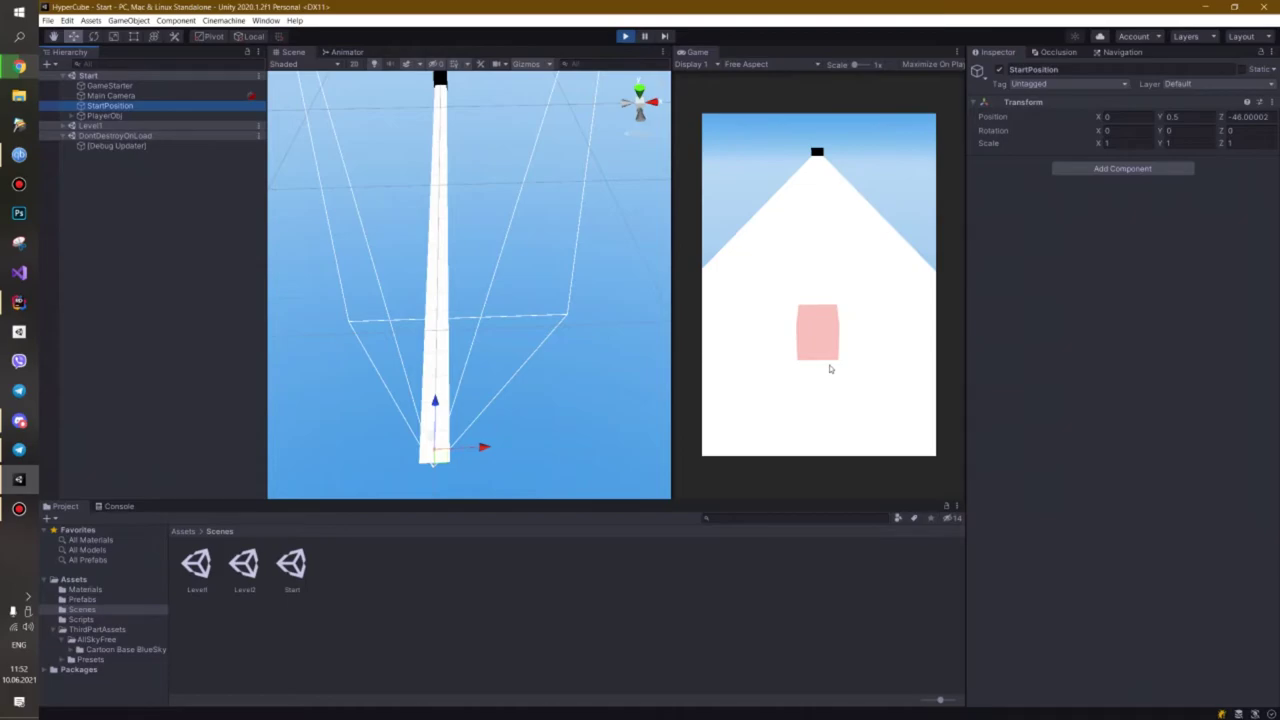
{"action": "left_click", "coordinate": [812, 375]}
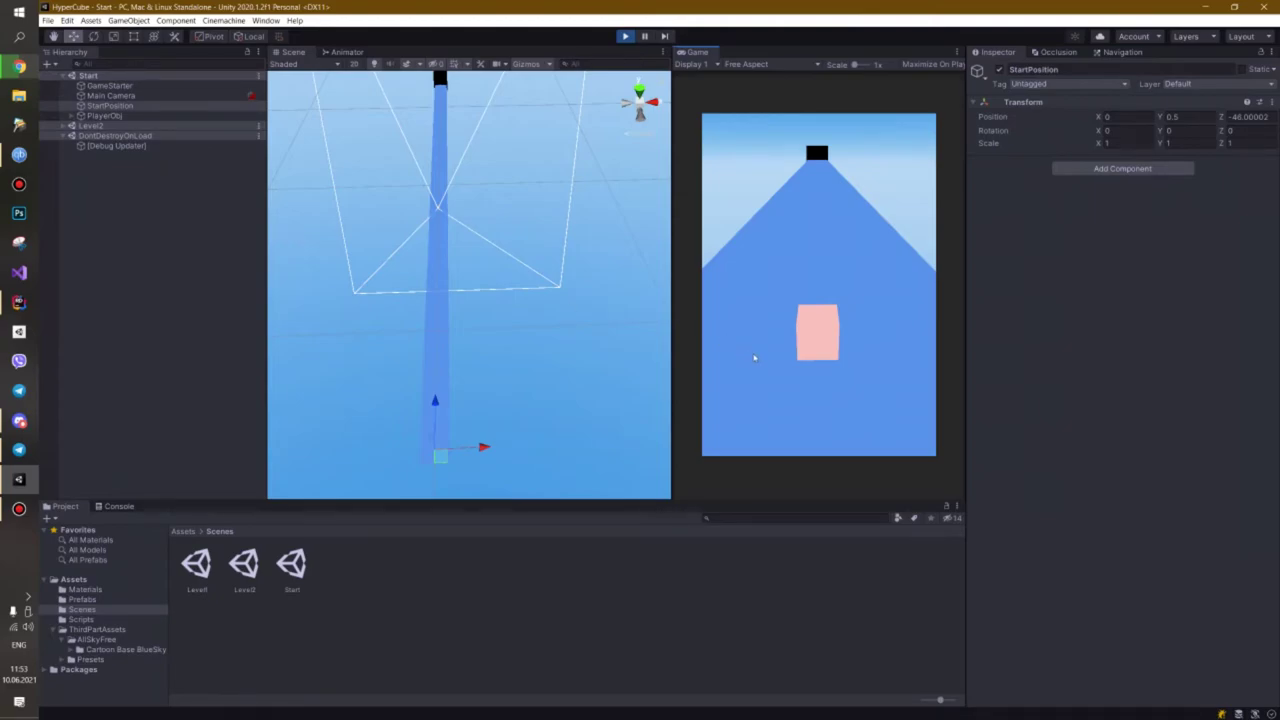
Tilt the Scene view to inspect Level2's column top and start point during play
{"action": "right_click_drag", "start_coordinate": [528, 360], "coordinate": [522, 315]}
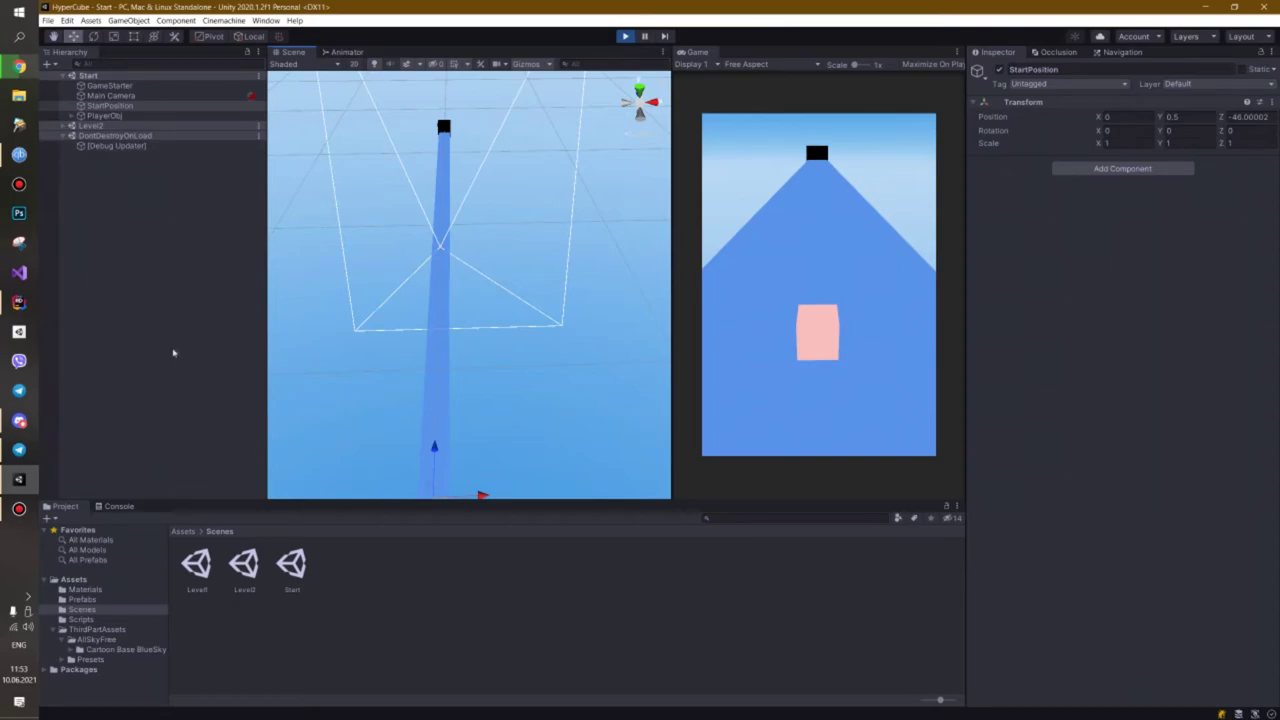
{"action": "mouse_move", "coordinate": [531, 380]}
{"action": "right_mouse_down"}
{"action": "mouse_move", "coordinate": [523, 394]}
{"action": "mouse_move", "coordinate": [528, 380]}
{"action": "right_mouse_up"}
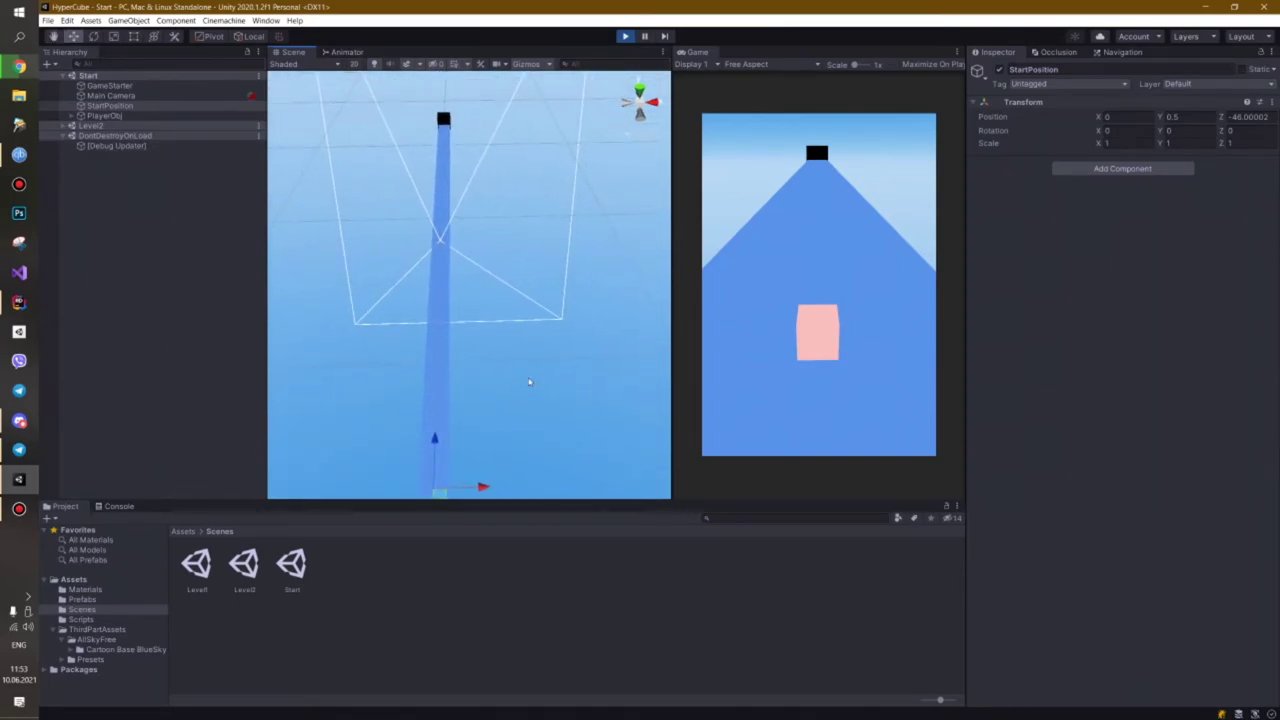
{"action": "right_click_drag", "start_coordinate": [529, 381], "coordinate": [529, 377]}
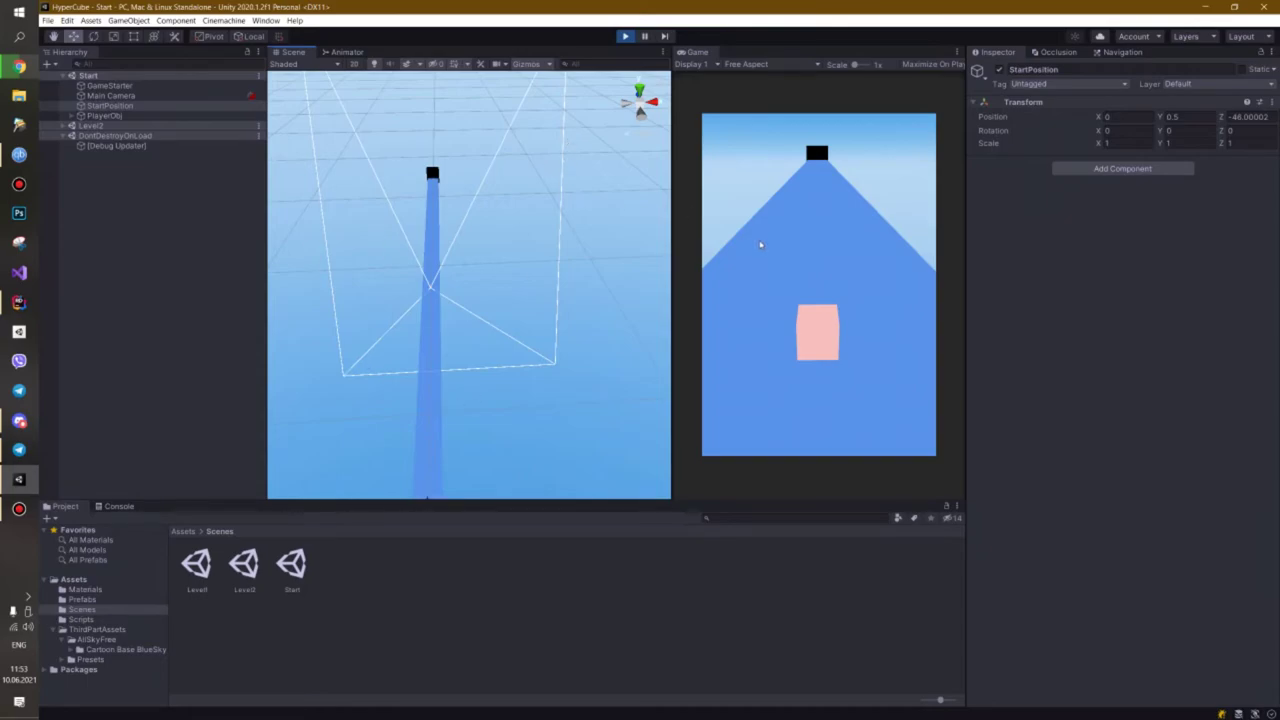
{"action": "right_click_drag", "start_coordinate": [523, 249], "coordinate": [511, 284]}
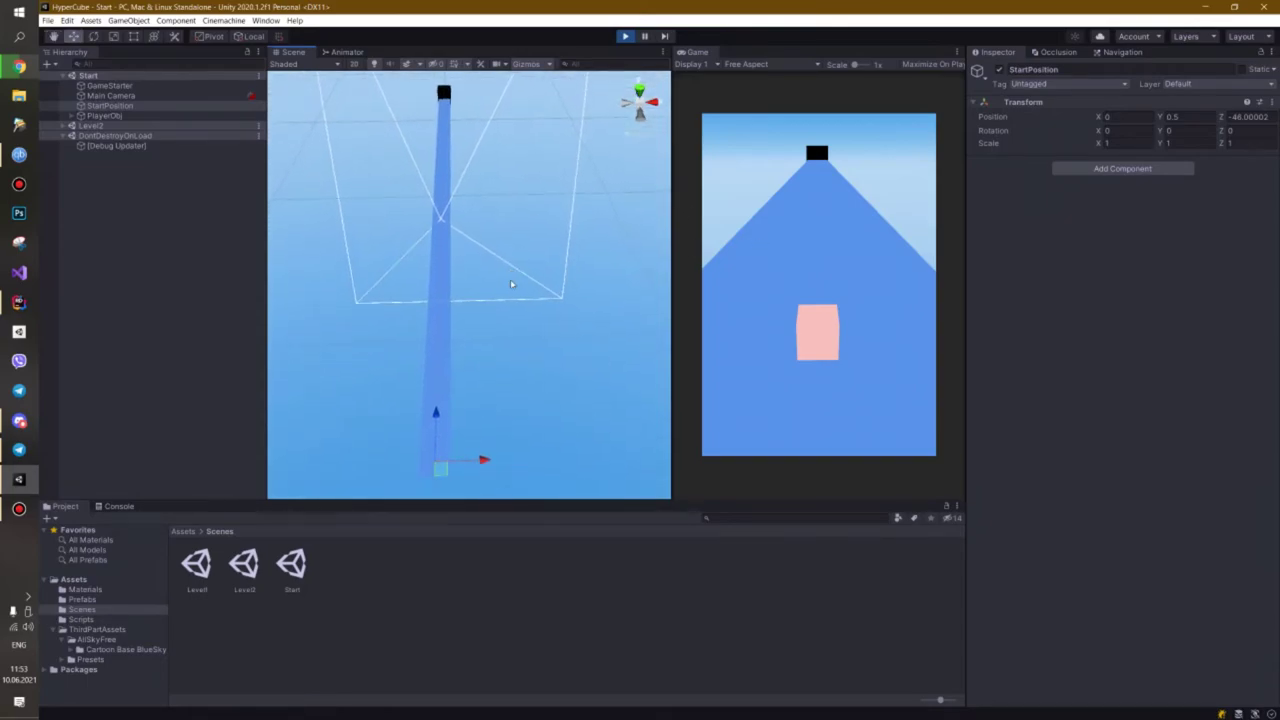
Glance at the Occlusion and Inspector tabs, then bring up the SceneLoader script in Rider
{"action": "left_click", "coordinate": [1120, 52]}
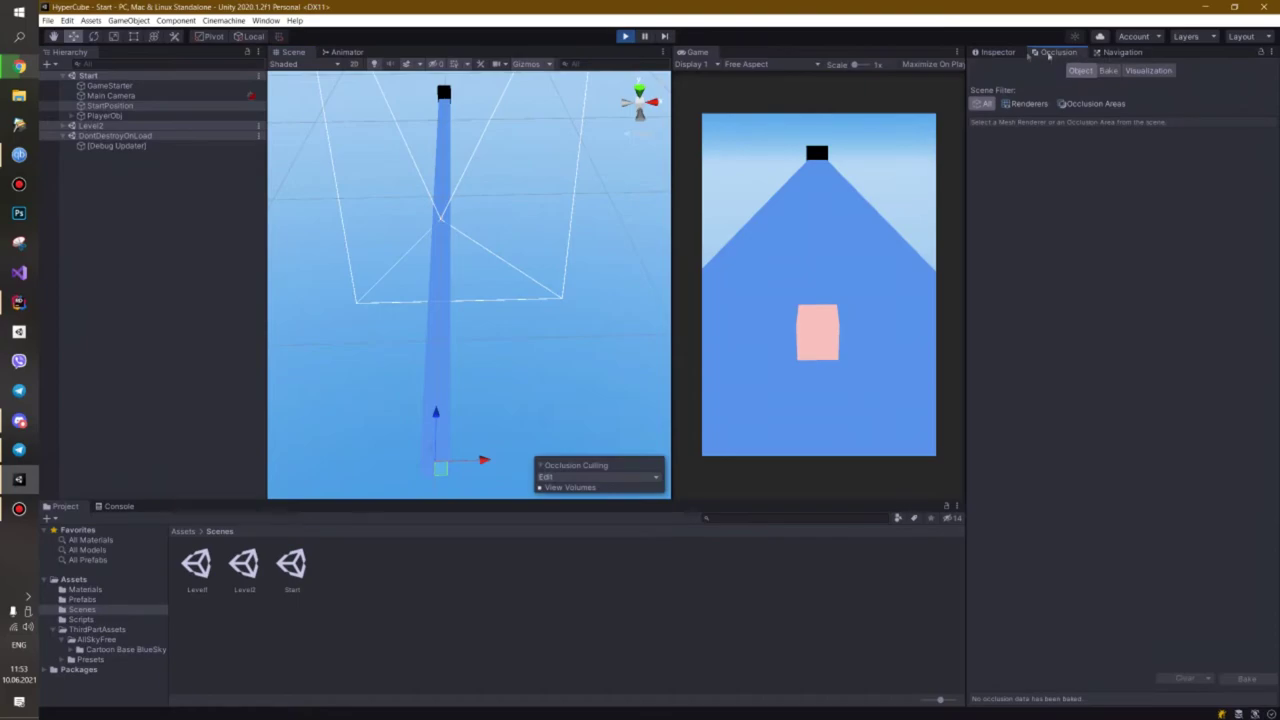
{"action": "left_click", "coordinate": [997, 52]}
{"action": "right_click_drag", "start_coordinate": [488, 252], "coordinate": [492, 216]}
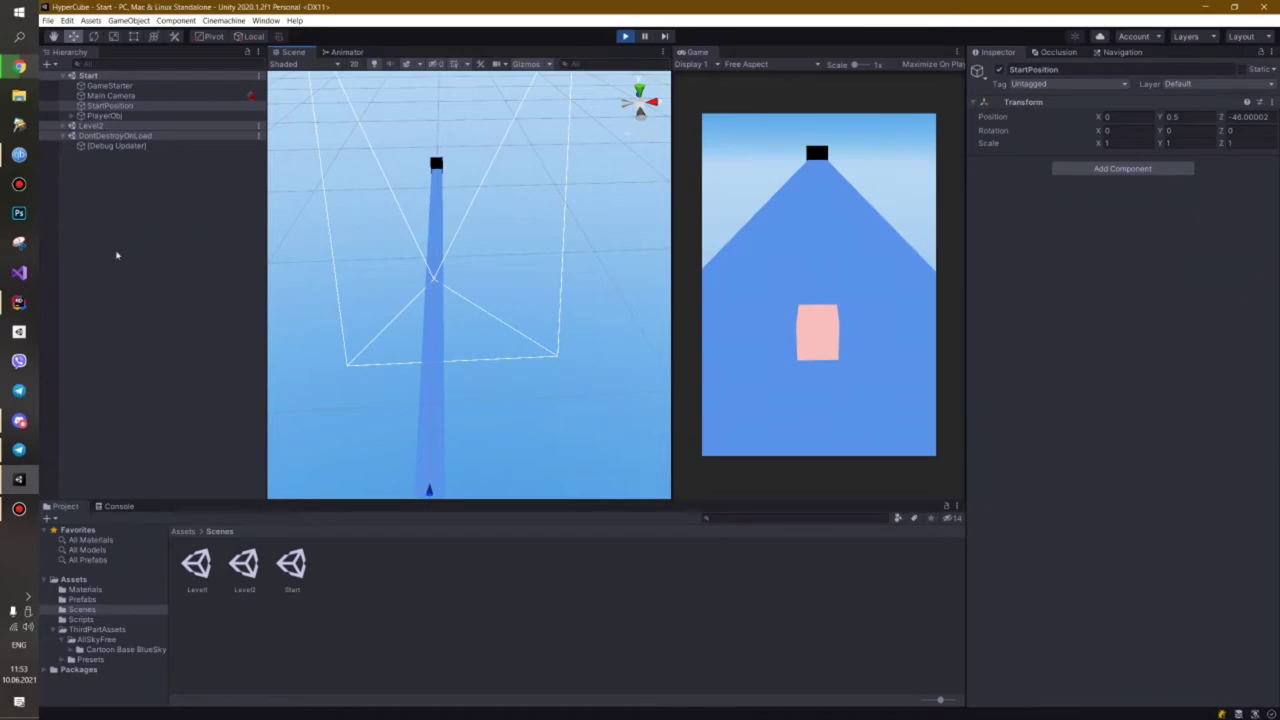
{"action": "left_click", "coordinate": [24, 302]}
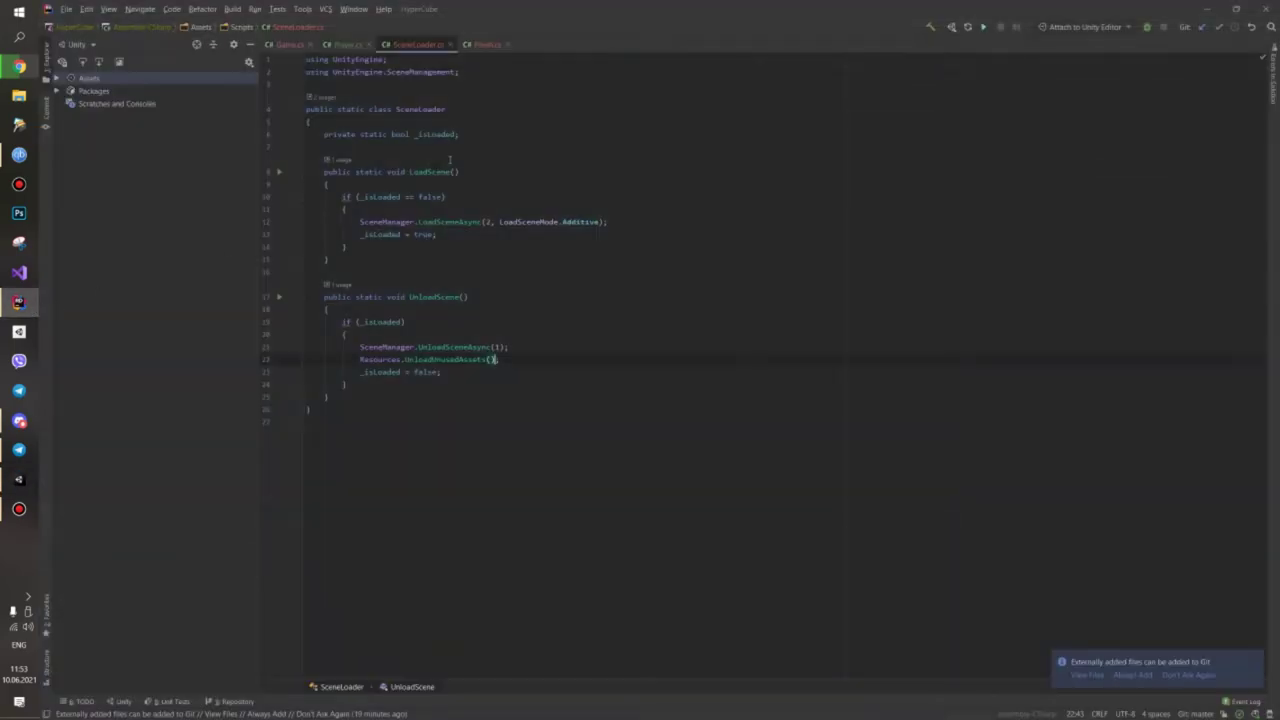
In Game.cs, highlight LoadSceneAsync, its Async suffix and the LoadSceneMode.Additive argument on line 11
{"action": "left_click", "coordinate": [290, 45]}
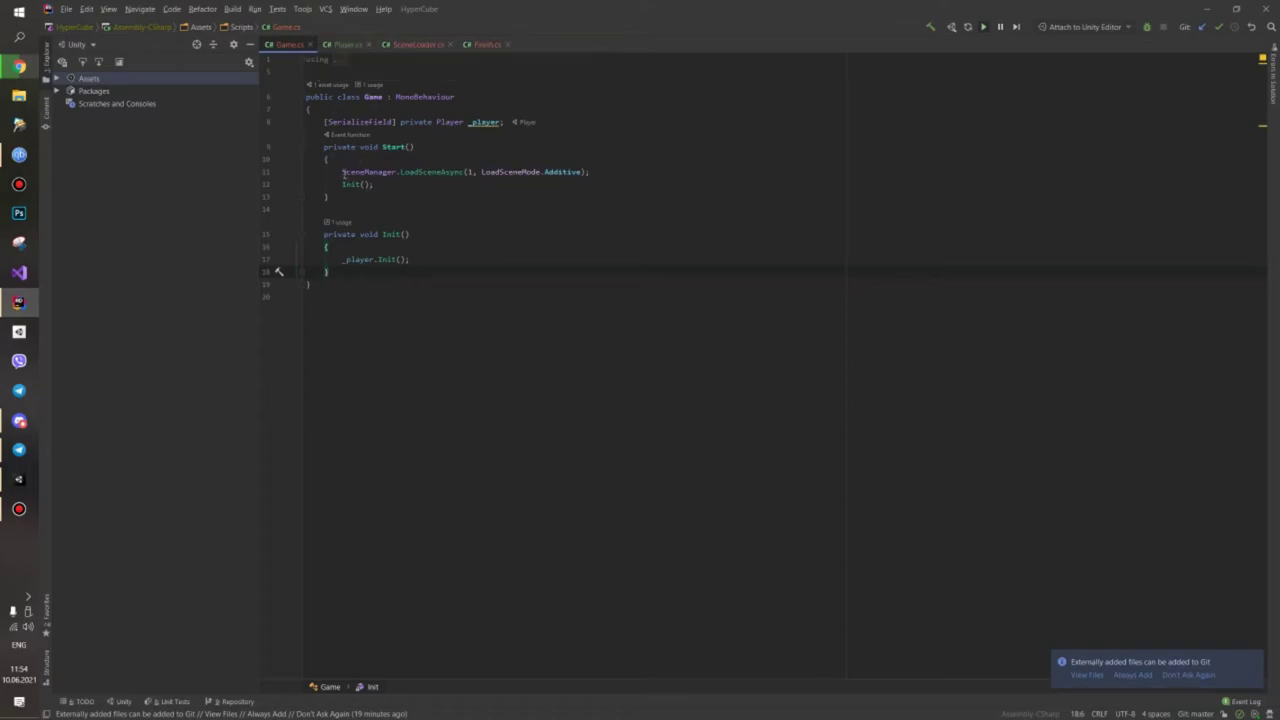
{"action": "left_click_drag", "start_coordinate": [342, 172], "coordinate": [446, 172]}
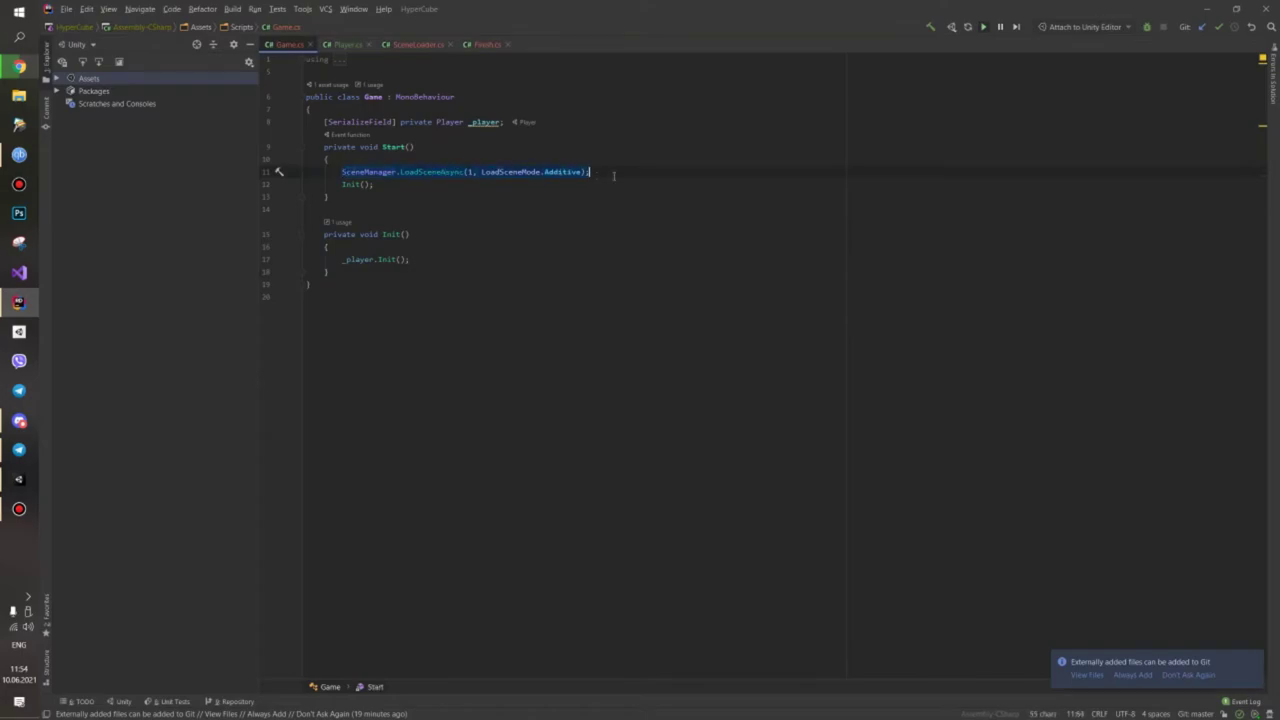
{"action": "key", "text": "Down"}
{"action": "key", "text": "Down"}
{"action": "left_click_drag", "start_coordinate": [440, 172], "coordinate": [463, 172]}
{"action": "left_click_drag", "start_coordinate": [481, 172], "coordinate": [586, 172]}
{"action": "left_click", "coordinate": [541, 196]}
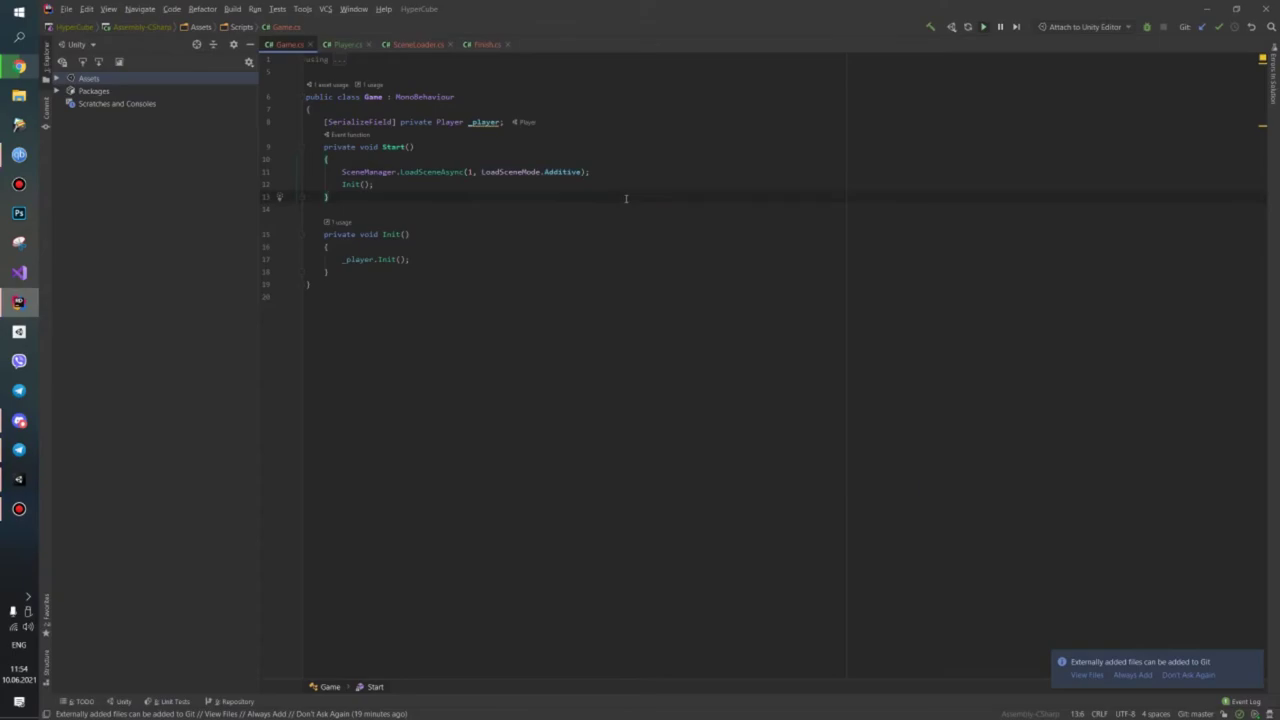
{"action": "left_click_drag", "start_coordinate": [441, 172], "coordinate": [464, 172]}
Review the SetOnStartPosition method in Player.cs, then return to SceneLoader.cs
{"action": "left_click", "coordinate": [466, 172]}
{"action": "left_click", "coordinate": [347, 45]}
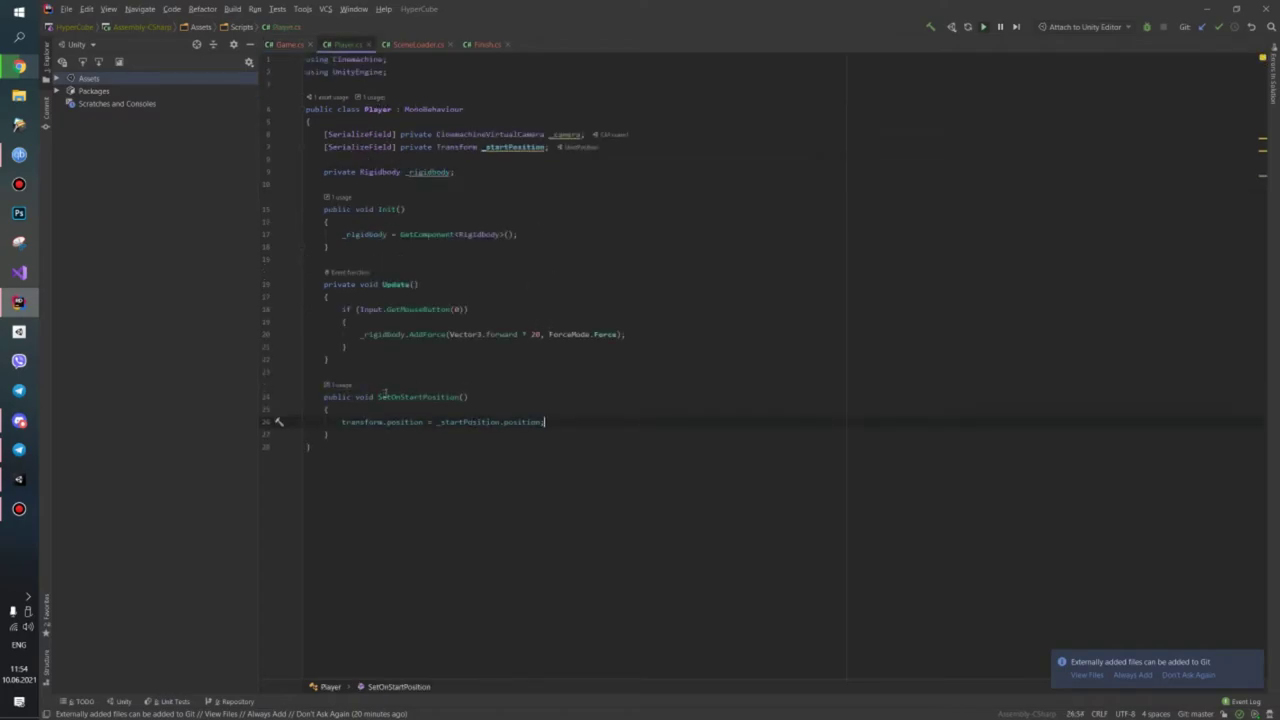
{"action": "left_click_drag", "start_coordinate": [377, 397], "coordinate": [487, 394]}
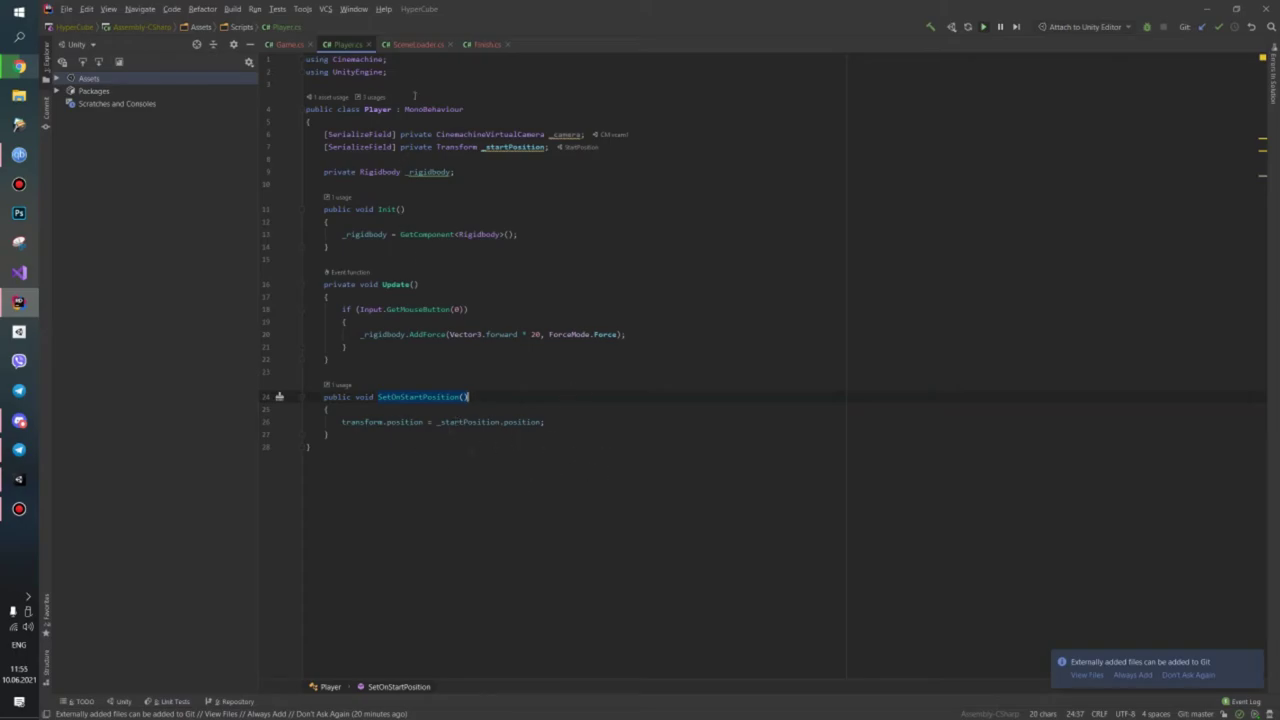
{"action": "left_click", "coordinate": [416, 46]}
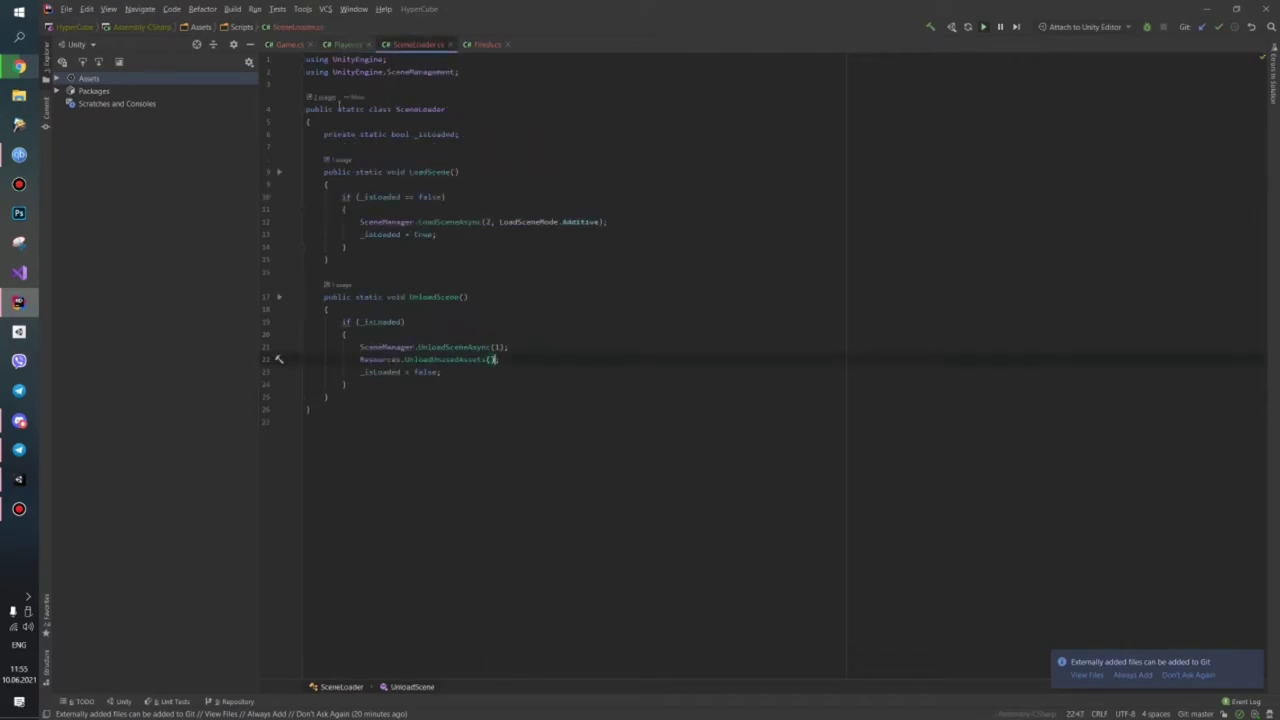
Highlight the static SceneLoader class declaration and its LoadScene and UnloadScene methods
{"action": "left_click_drag", "start_coordinate": [338, 109], "coordinate": [491, 118]}
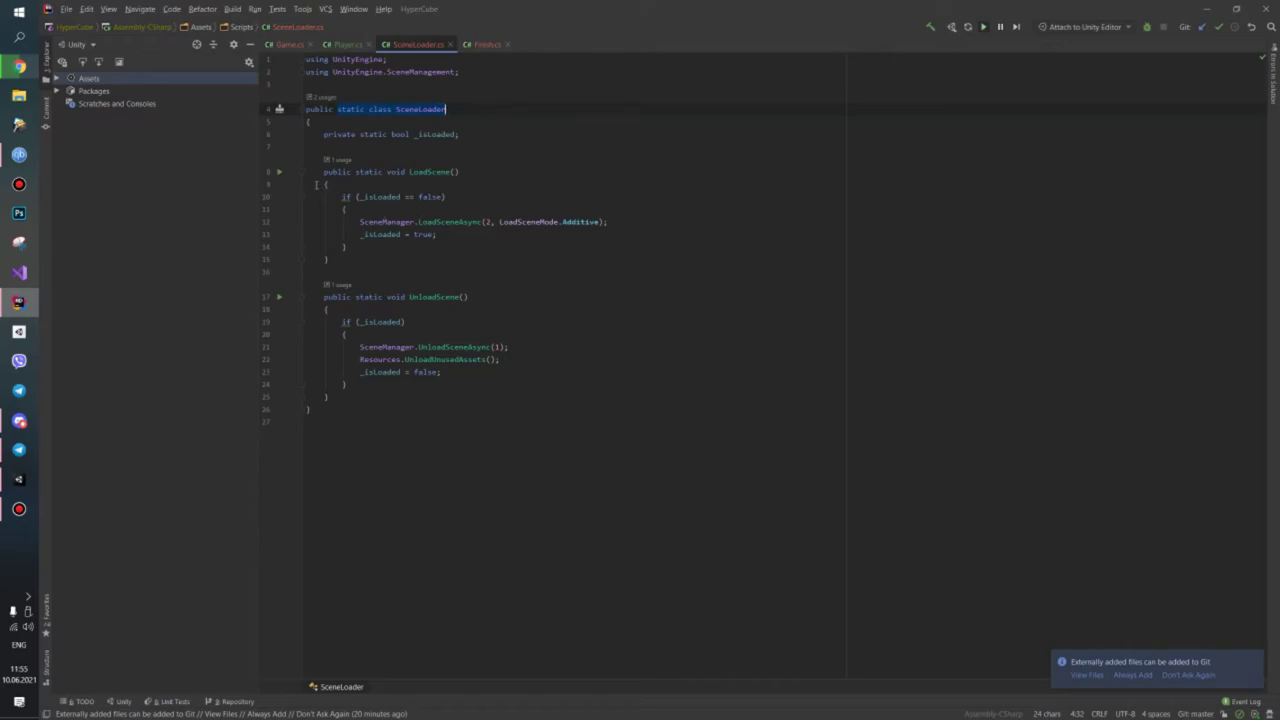
{"action": "left_click_drag", "start_coordinate": [321, 172], "coordinate": [349, 256]}
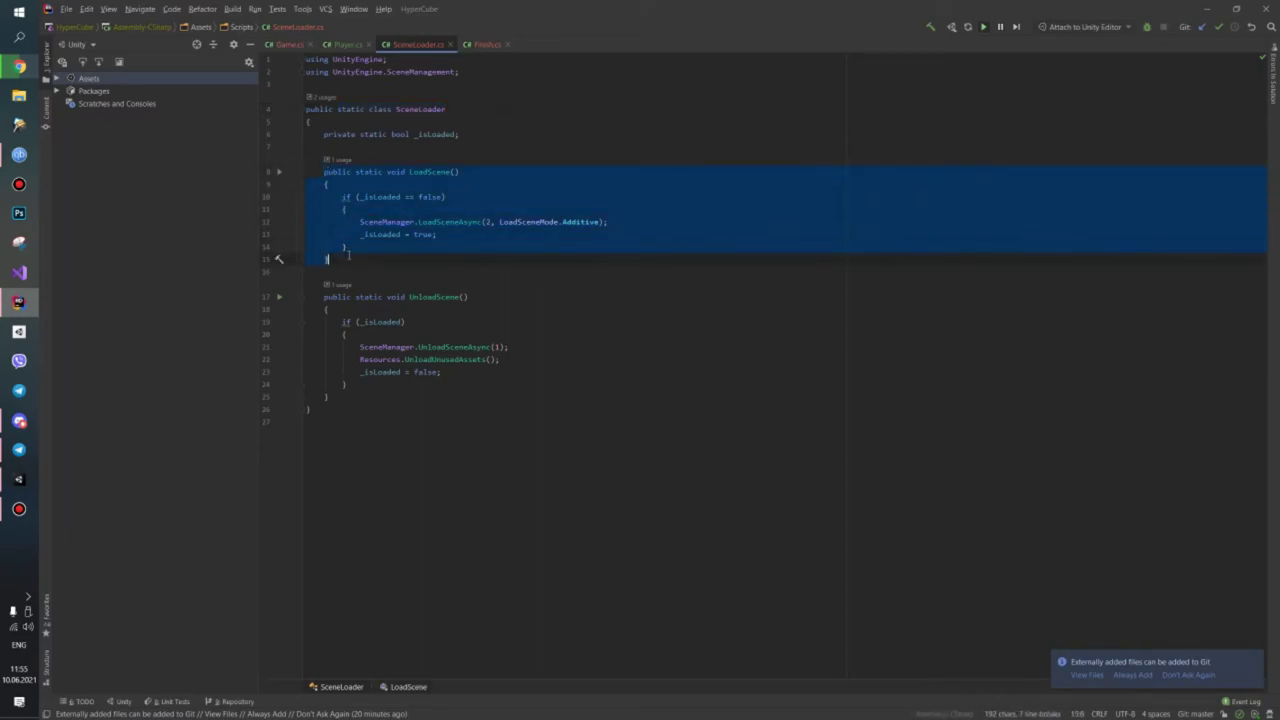
{"action": "left_click_drag", "start_coordinate": [322, 297], "coordinate": [324, 398]}
{"action": "left_click", "coordinate": [345, 384]}
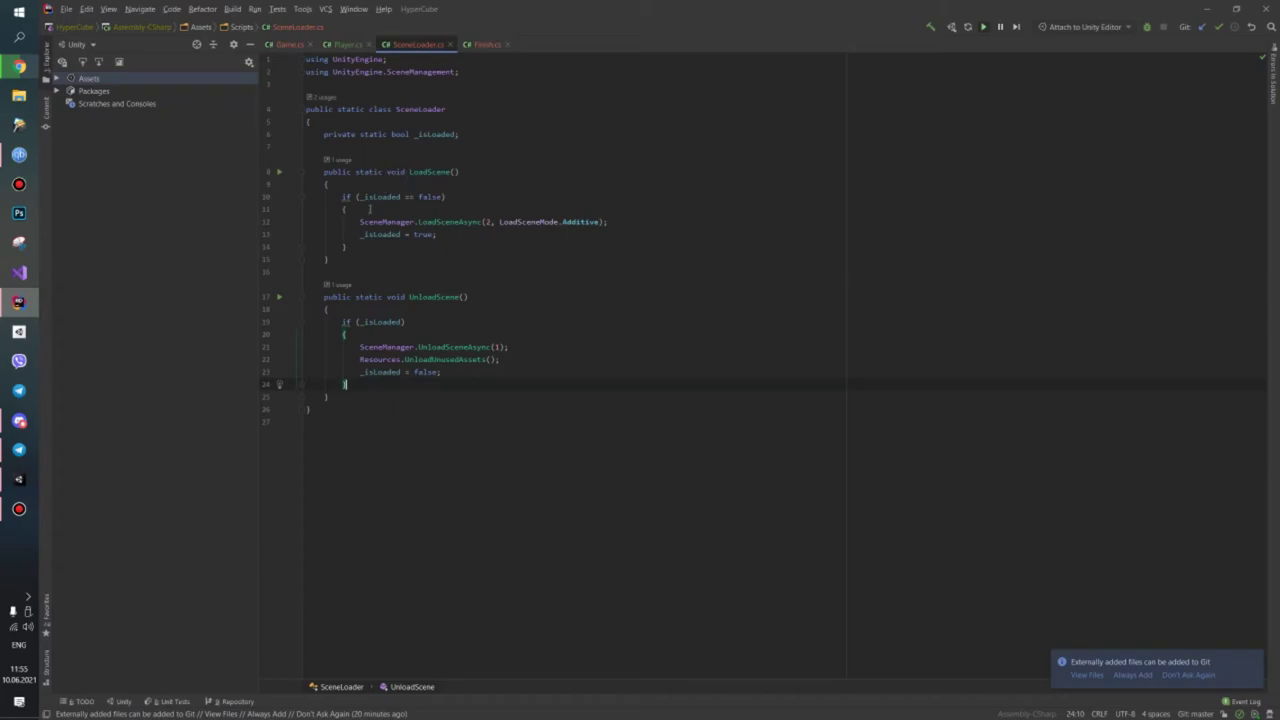
Walk through the _isLoaded field, the scene 2 load call and _isLoaded = true, then switch to the docs
{"action": "left_click_drag", "start_coordinate": [324, 133], "coordinate": [460, 134]}
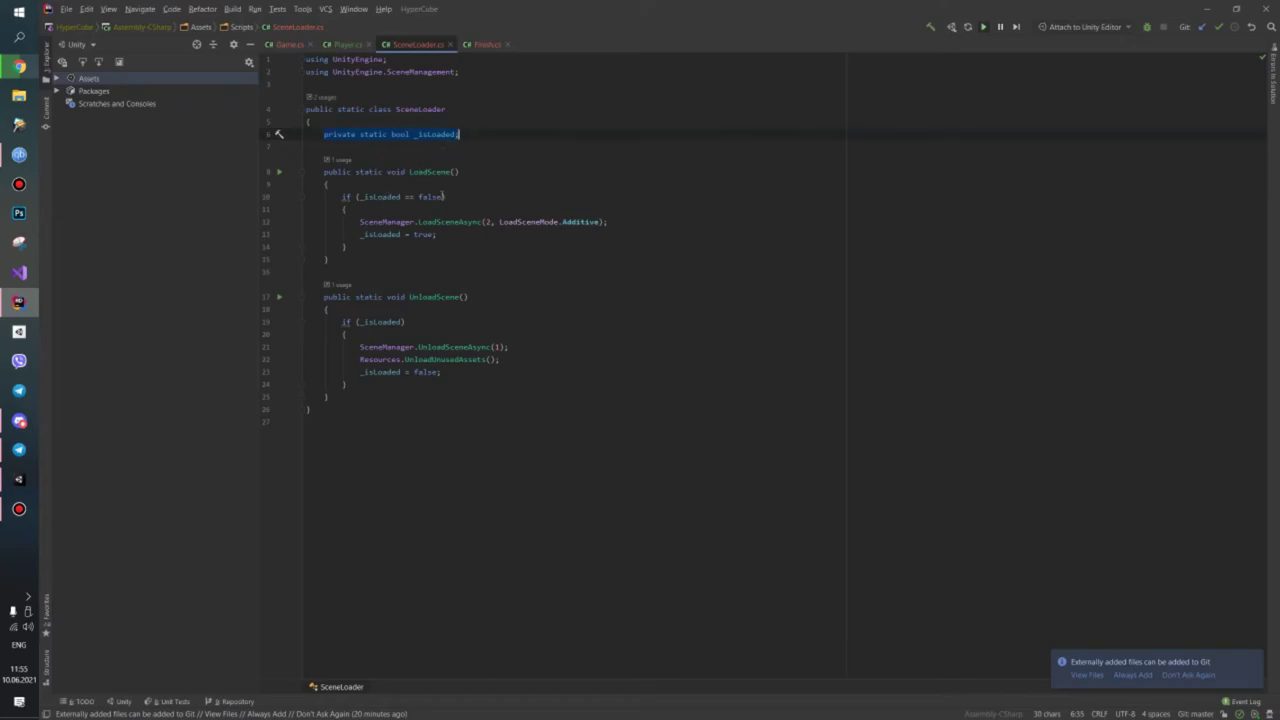
{"action": "left_click_drag", "start_coordinate": [360, 222], "coordinate": [649, 232]}
{"action": "left_click", "coordinate": [488, 222]}
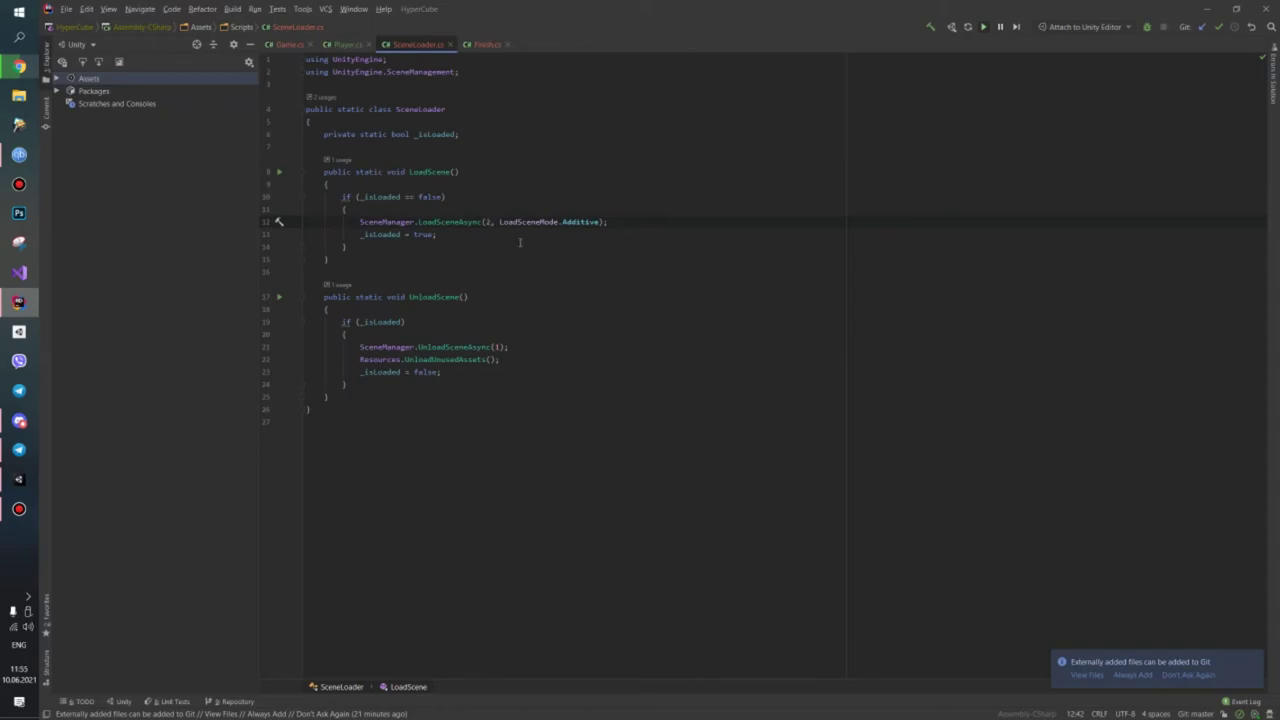
{"action": "left_click_drag", "start_coordinate": [360, 234], "coordinate": [472, 236]}
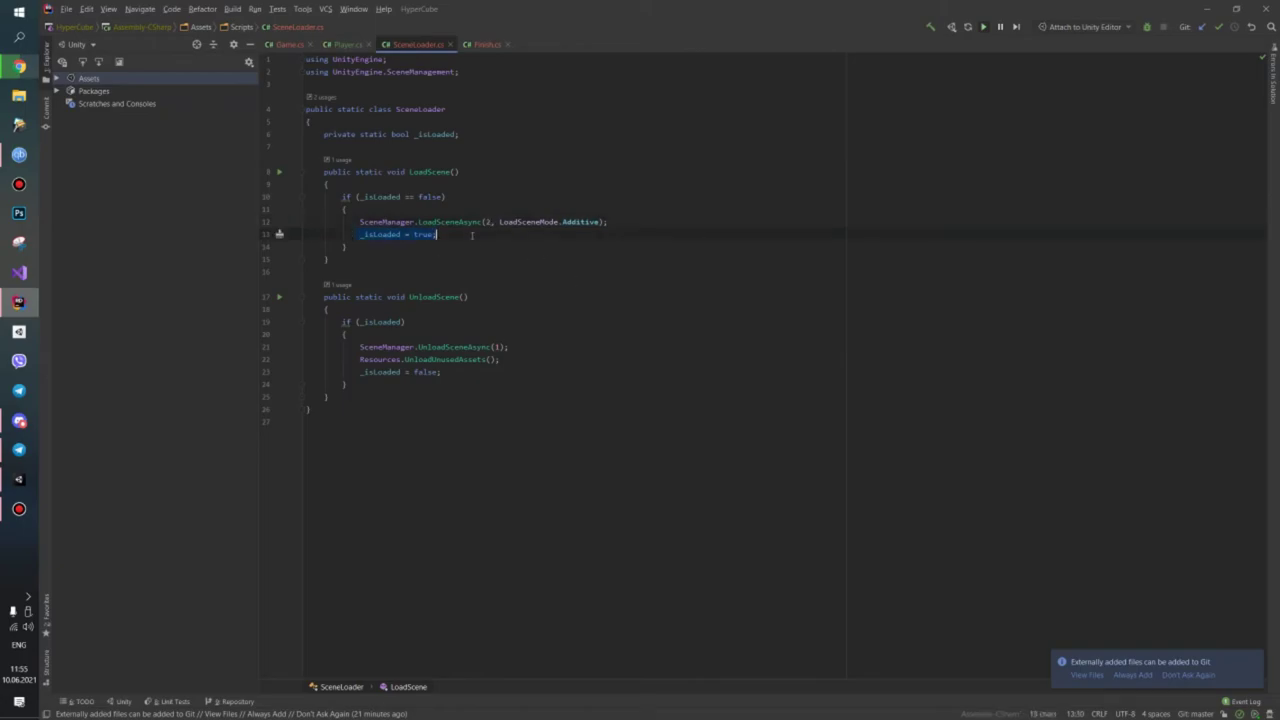
{"action": "left_click", "coordinate": [481, 246]}
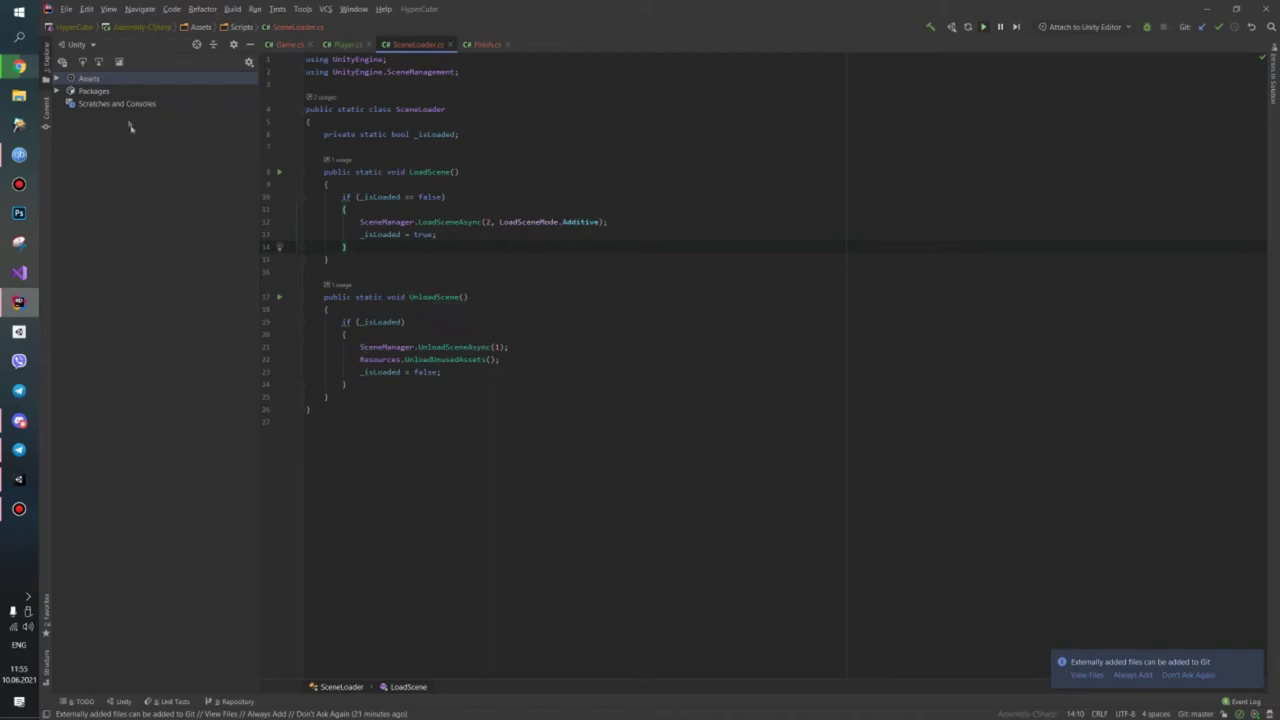
{"action": "left_click", "coordinate": [19, 66]}
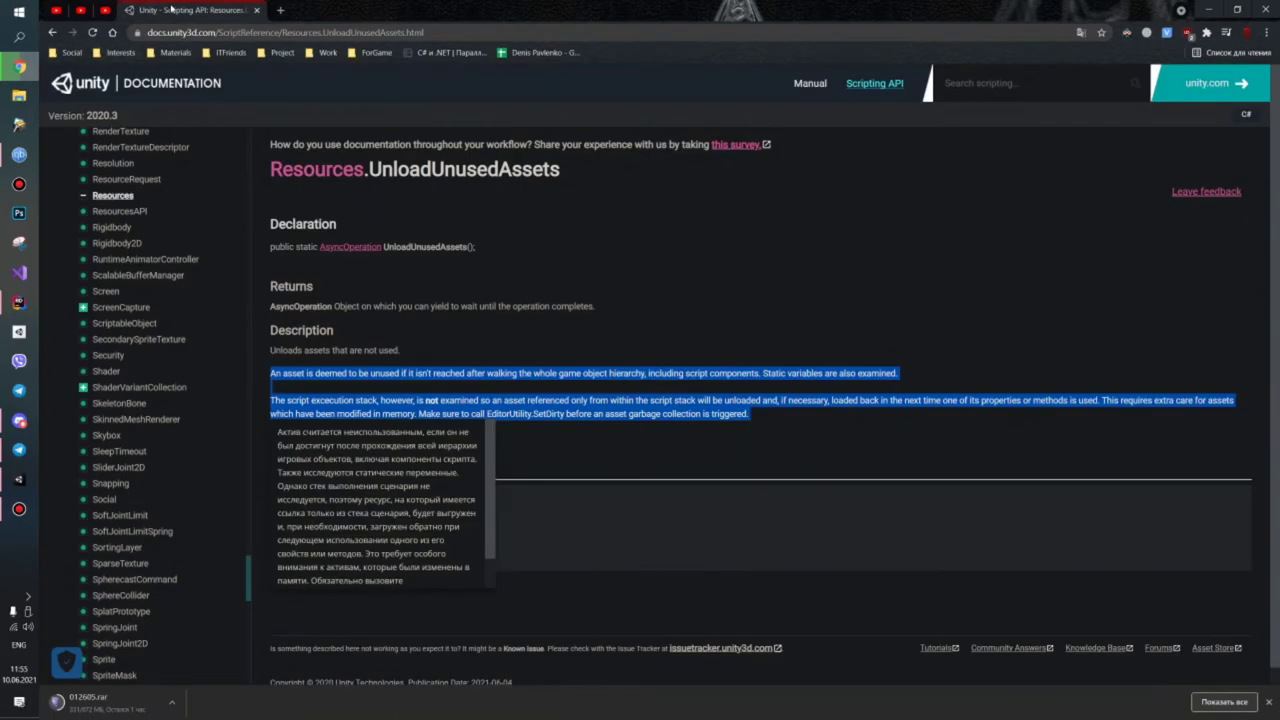
Dismiss the translation popup, return to the UnloadSceneAsync page's Notes, then switch to Unity
{"action": "left_click", "coordinate": [643, 280]}
{"action": "scroll", "coordinate": [643, 280], "scroll_direction": "down", "scroll_amount": 2}
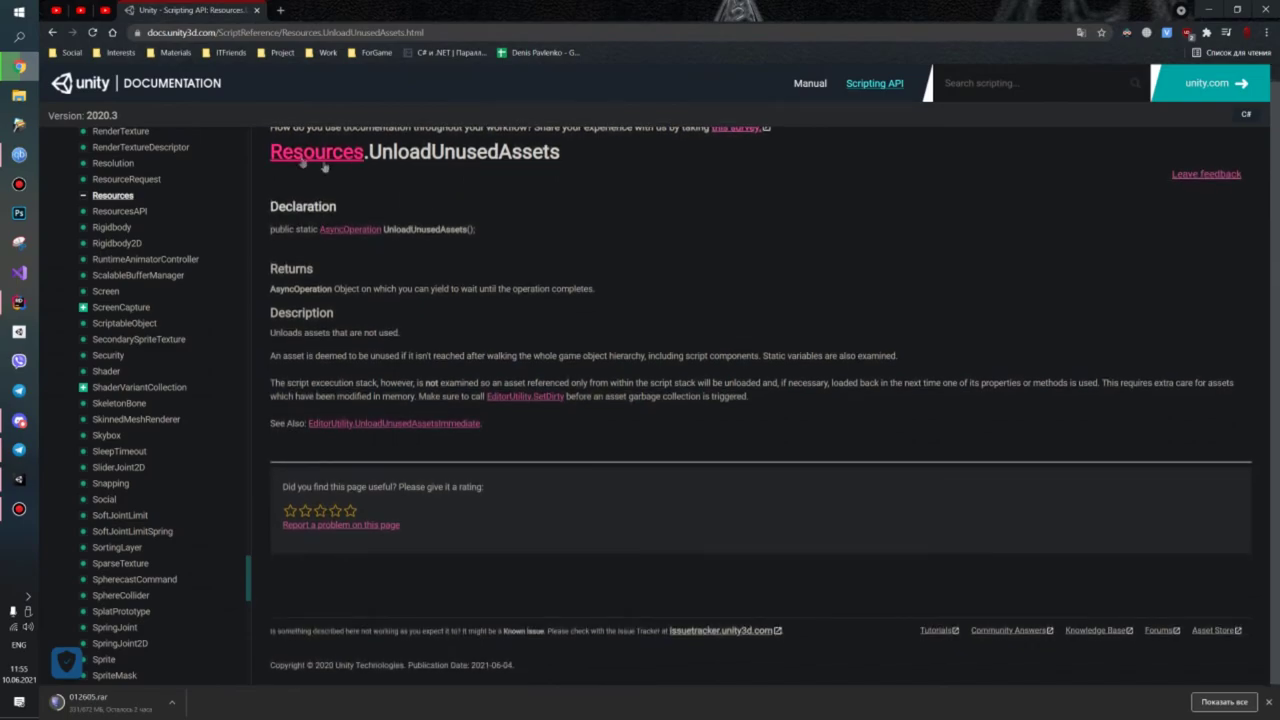
{"action": "left_click", "coordinate": [52, 32]}
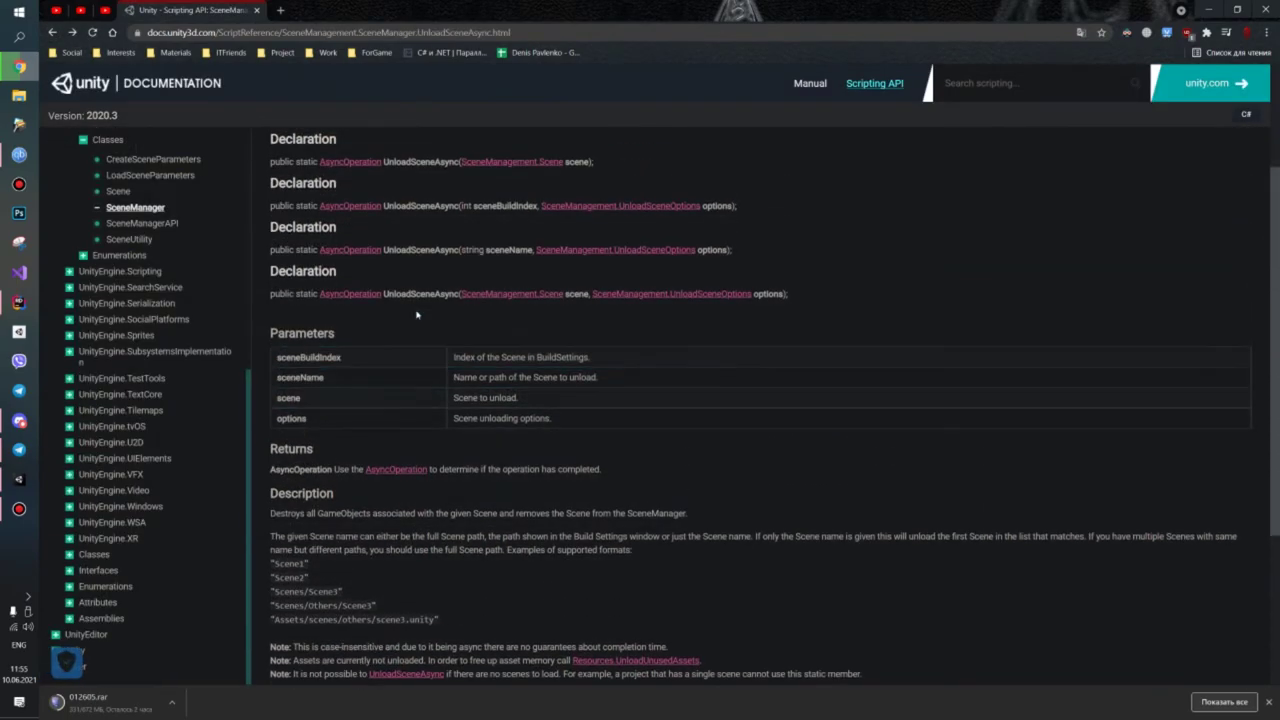
{"action": "scroll", "coordinate": [417, 315], "scroll_direction": "up", "scroll_amount": 3}
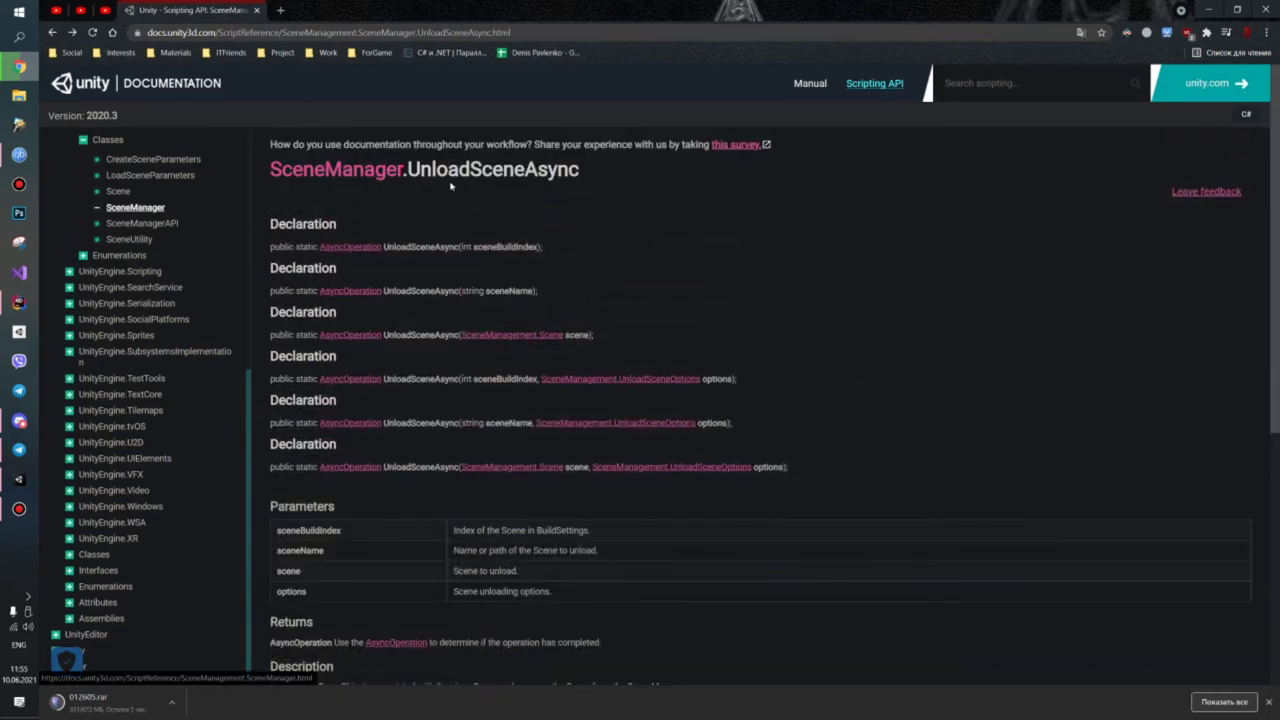
{"action": "scroll", "coordinate": [300, 467], "scroll_direction": "down", "scroll_amount": 4}
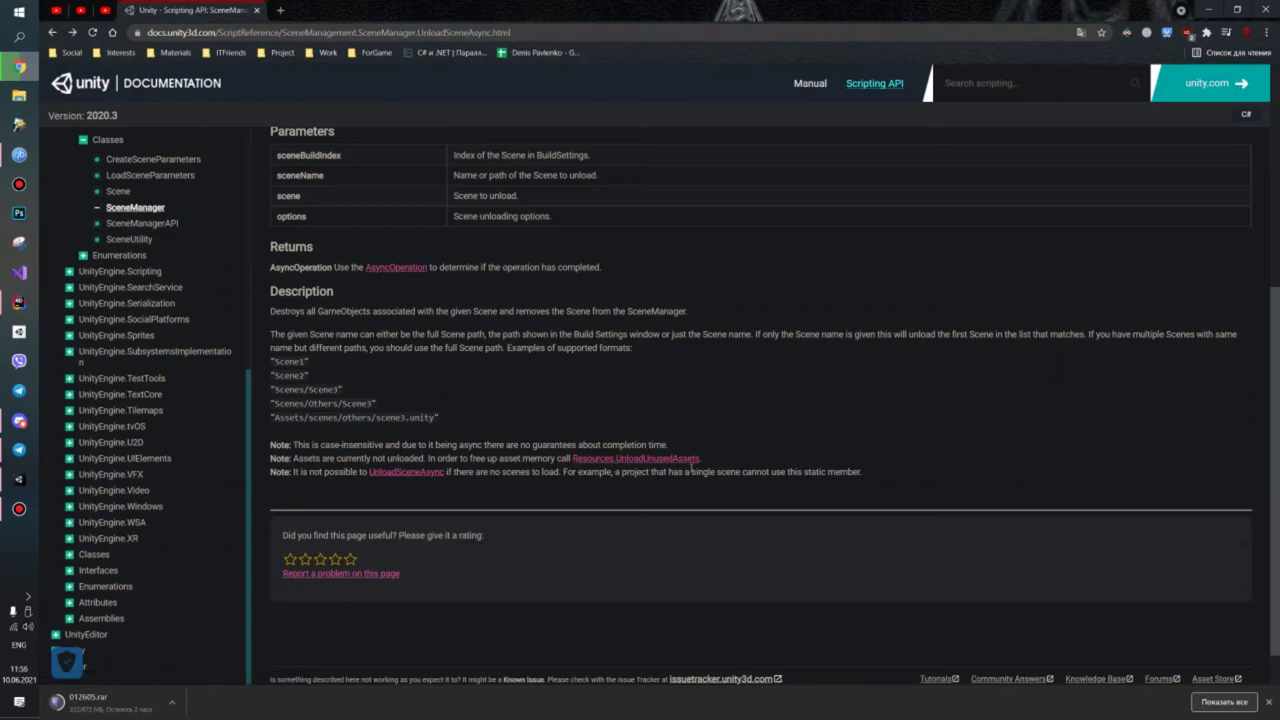
{"action": "mouse_move", "coordinate": [18, 479]}
{"action": "left_click", "coordinate": [105, 485]}
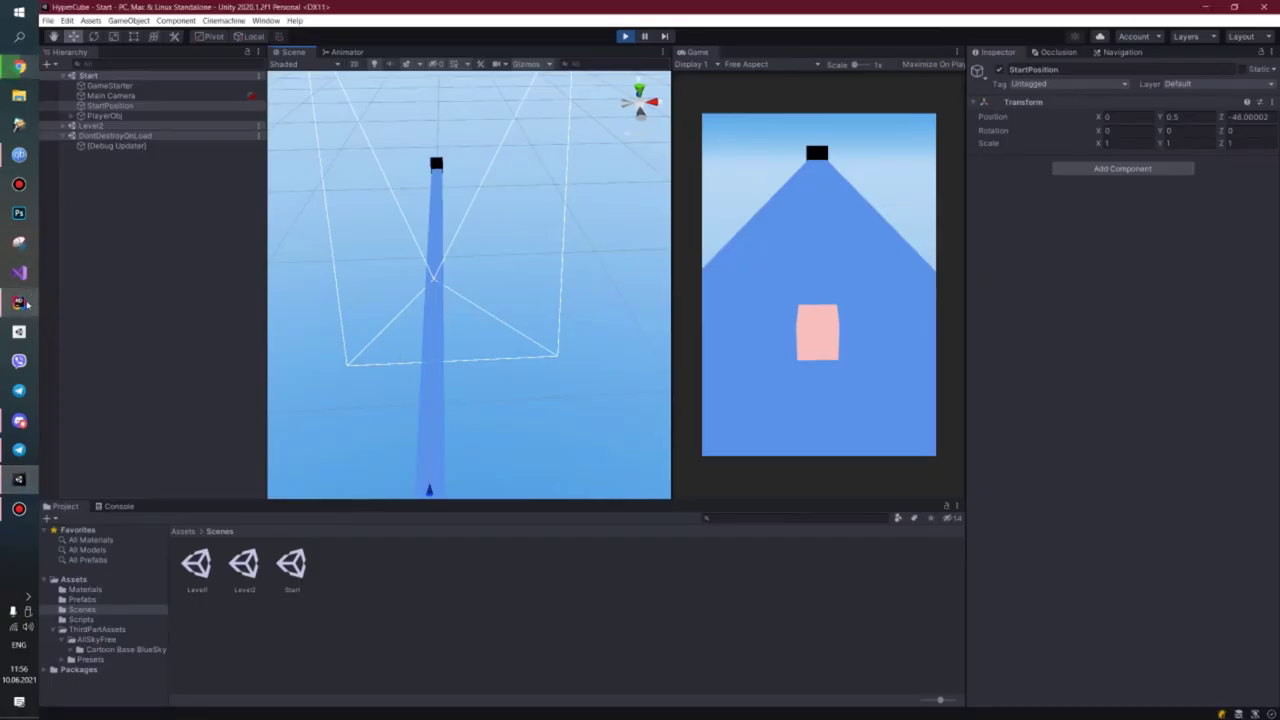
Examine the UnloadSceneAsync(1) and UnloadUnusedAssets calls on lines 21–22 of SceneLoader.cs
{"action": "mouse_move", "coordinate": [18, 302]}
{"action": "left_click", "coordinate": [112, 288]}
{"action": "left_click", "coordinate": [520, 308]}
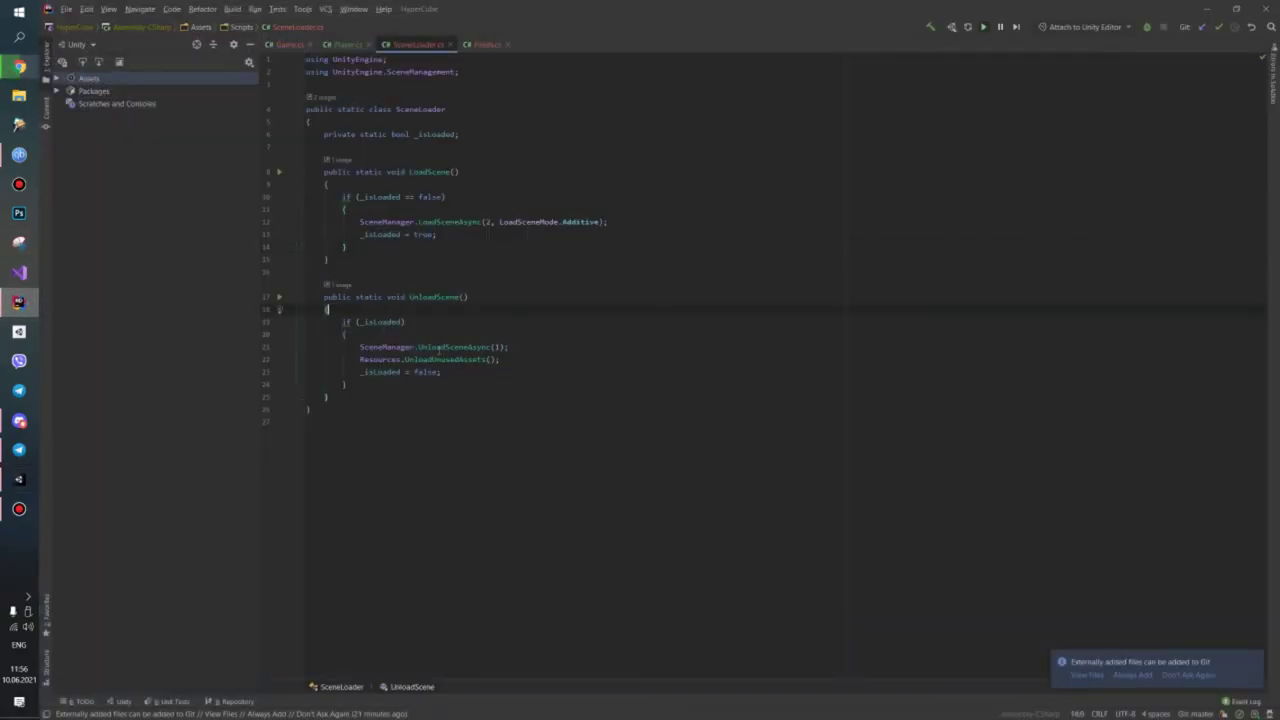
{"action": "left_click_drag", "start_coordinate": [359, 346], "coordinate": [509, 346]}
{"action": "left_click", "coordinate": [427, 383]}
{"action": "left_click_drag", "start_coordinate": [404, 358], "coordinate": [510, 360]}
{"action": "key", "text": "Escape"}
{"action": "mouse_move", "coordinate": [466, 359]}
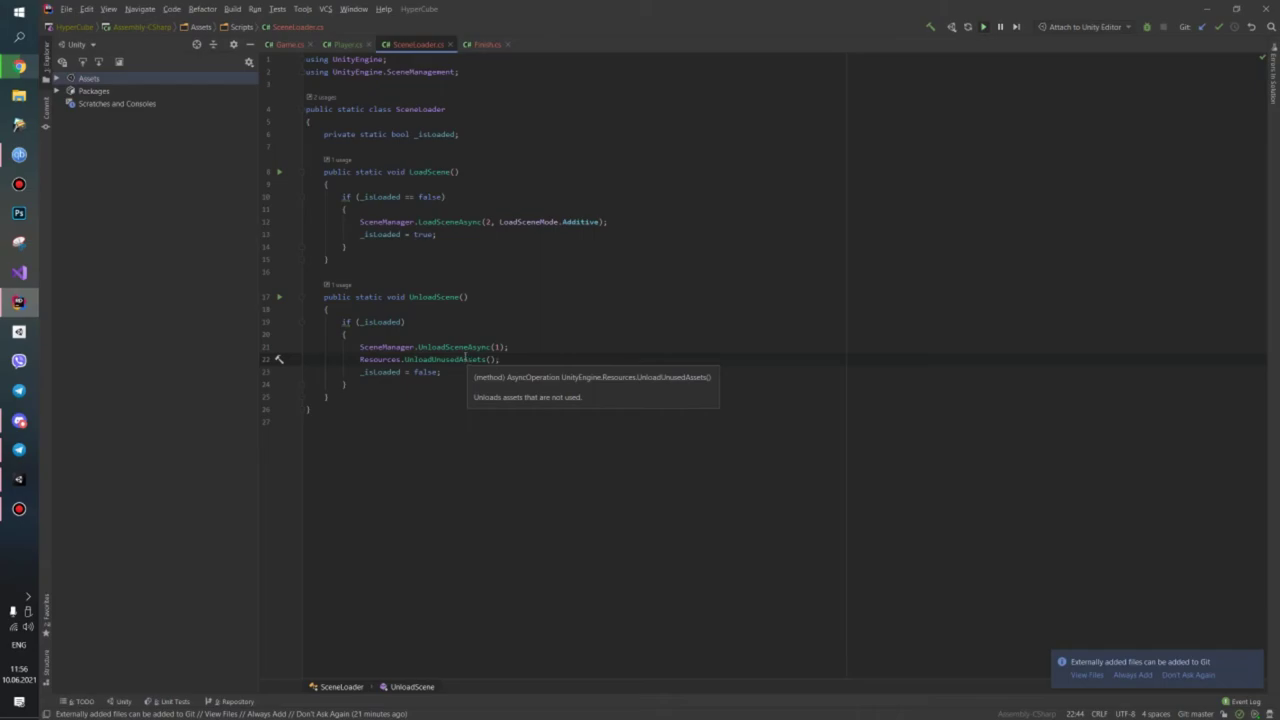
{"action": "left_click", "coordinate": [480, 45]}
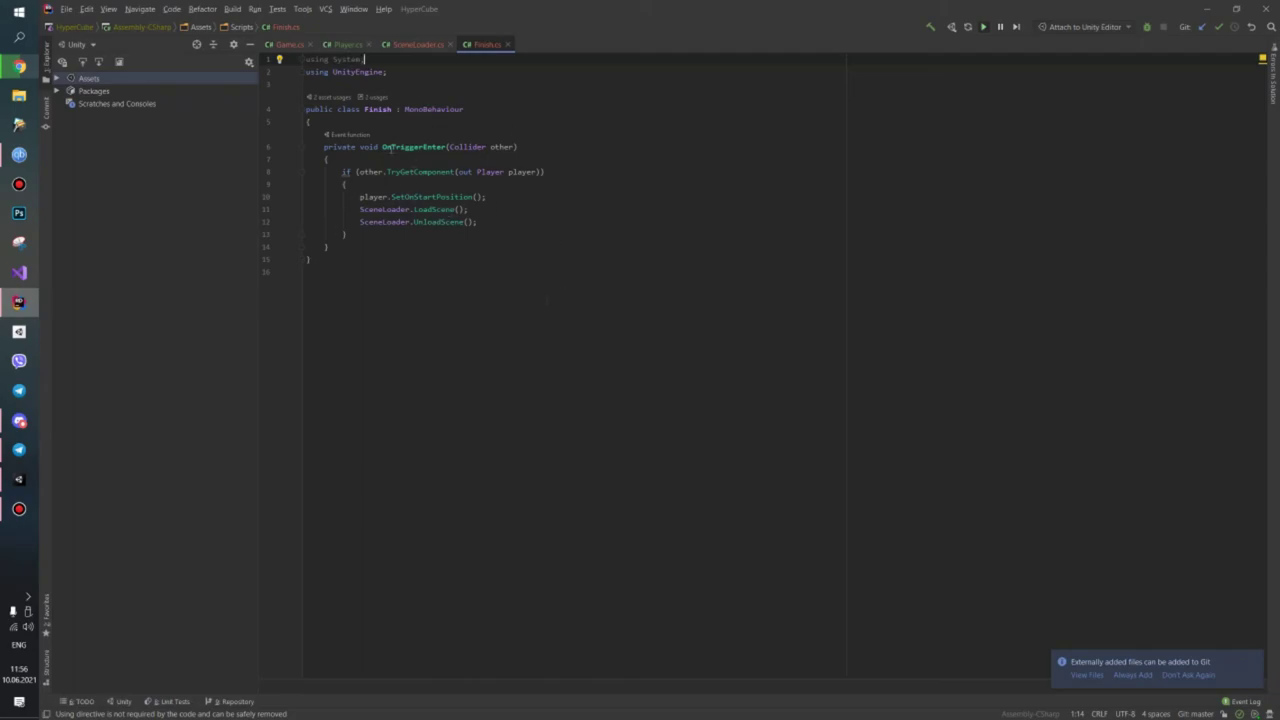
Walk through the TryGetComponent(out Player player) check on line 8 of Finish.cs
{"action": "left_click_drag", "start_coordinate": [387, 172], "coordinate": [566, 177]}
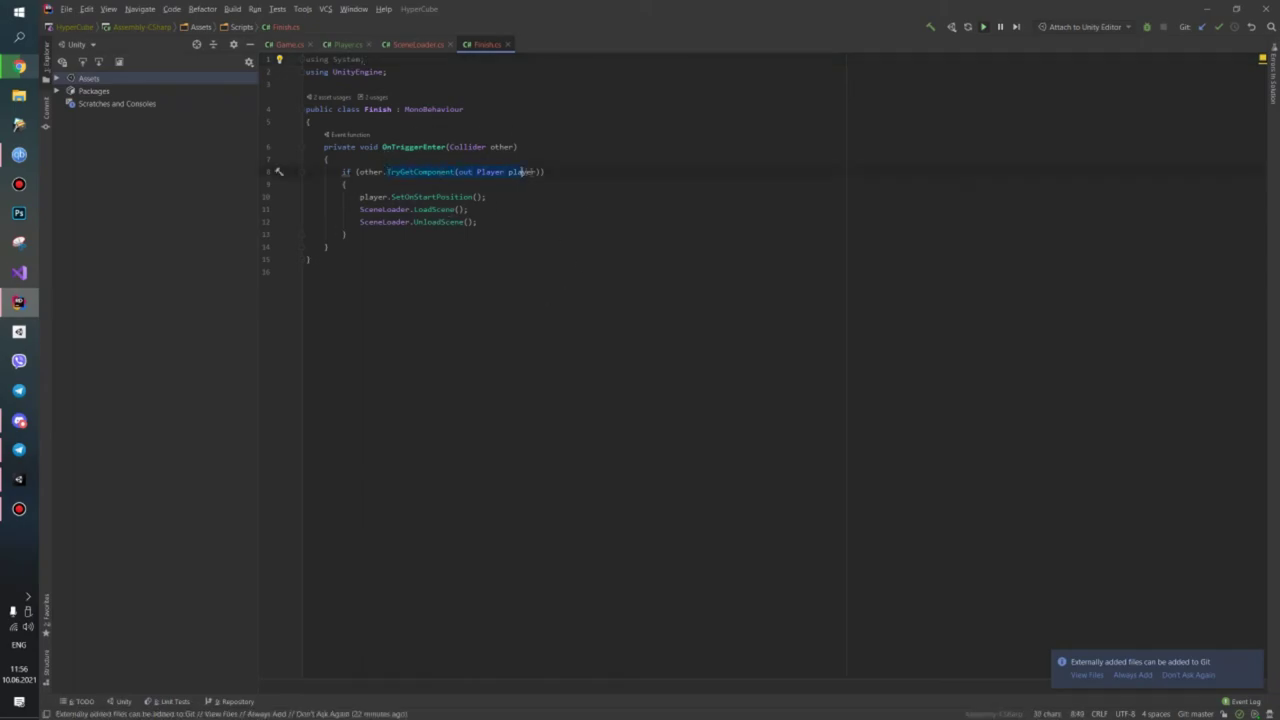
{"action": "key", "text": "Down"}
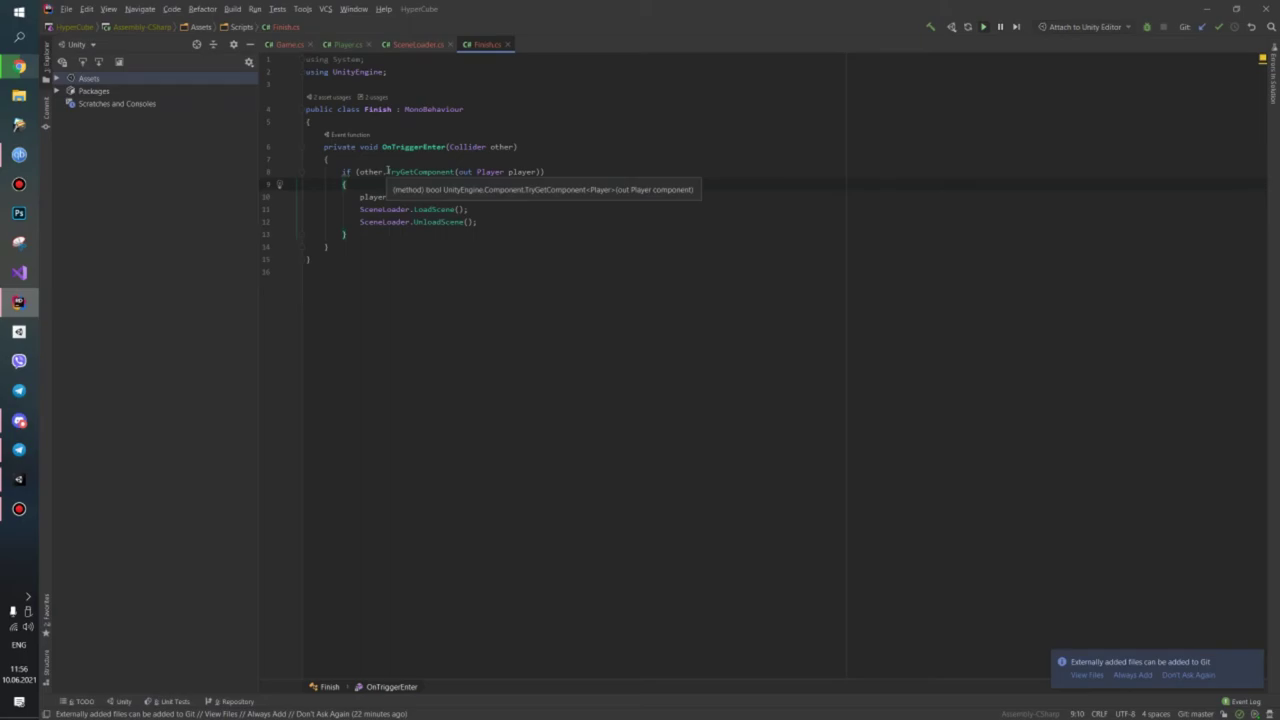
{"action": "left_click_drag", "start_coordinate": [388, 172], "coordinate": [455, 172]}
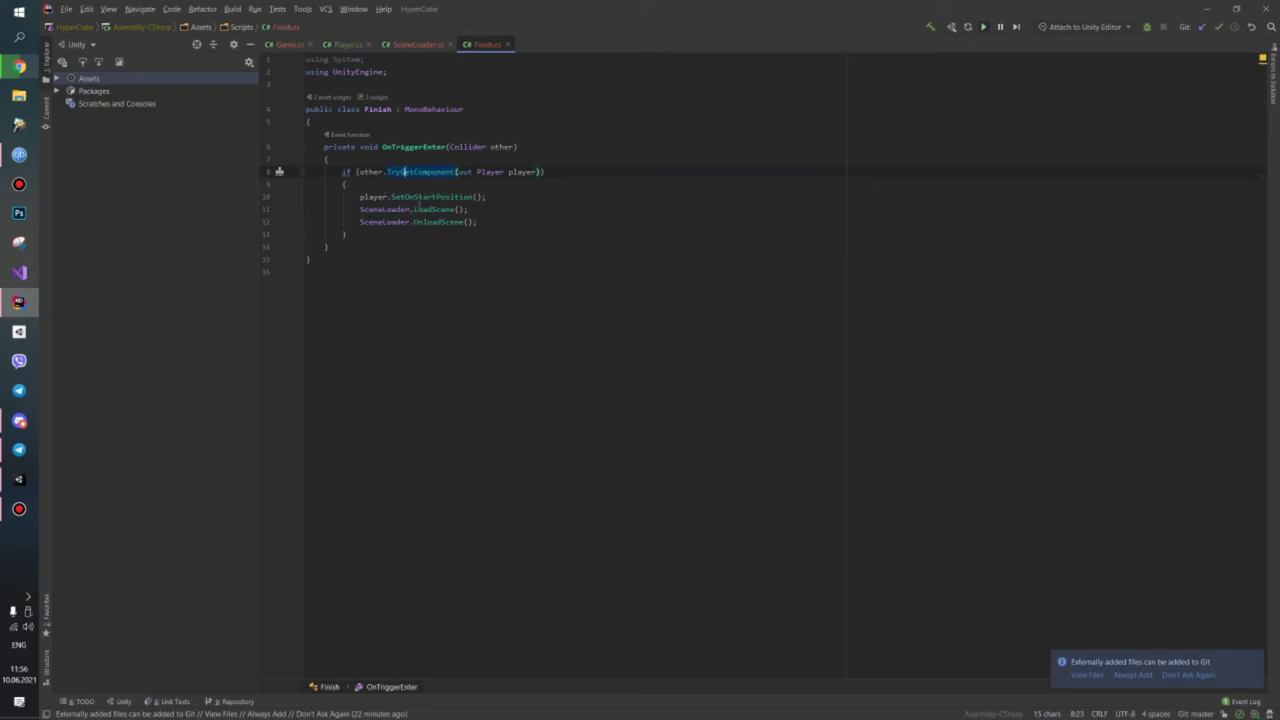
{"action": "left_click", "coordinate": [375, 234]}
{"action": "left_click", "coordinate": [481, 172]}
{"action": "left_click", "coordinate": [394, 197]}
{"action": "left_click", "coordinate": [465, 172]}
{"action": "left_click", "coordinate": [517, 172]}
Trace the SetOnStartPosition, SceneLoader.LoadScene and UnloadScene calls, then minimise Rider
{"action": "left_click_drag", "start_coordinate": [389, 197], "coordinate": [506, 197]}
{"action": "left_click", "coordinate": [338, 46]}
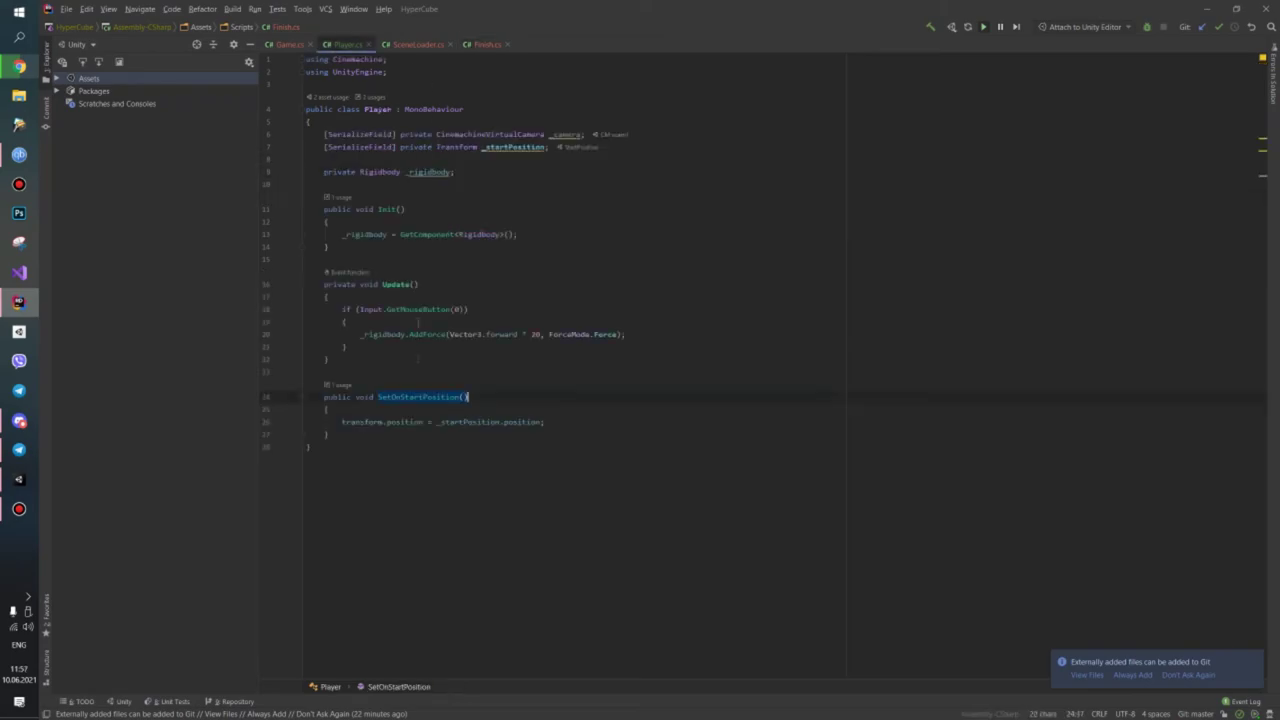
{"action": "left_click", "coordinate": [473, 46]}
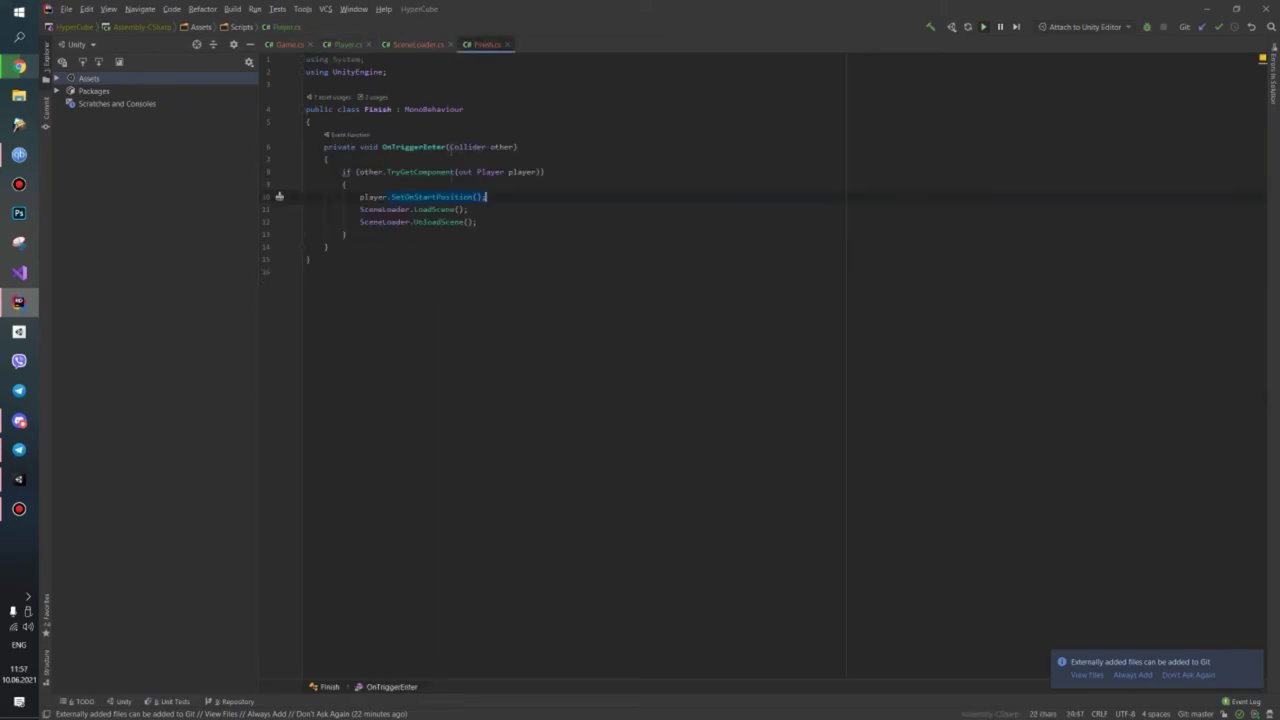
{"action": "left_click_drag", "start_coordinate": [360, 209], "coordinate": [498, 208]}
{"action": "left_click_drag", "start_coordinate": [360, 221], "coordinate": [490, 221]}
{"action": "left_click", "coordinate": [345, 45]}
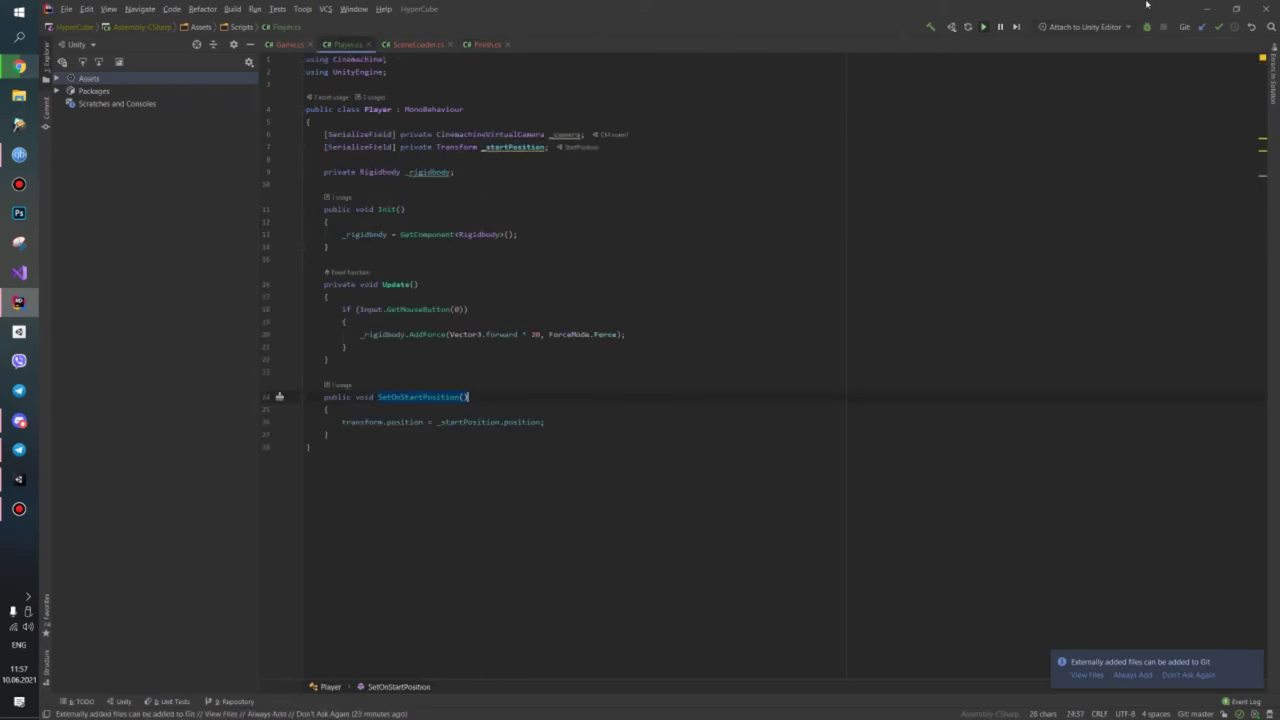
{"action": "left_click", "coordinate": [1206, 8]}
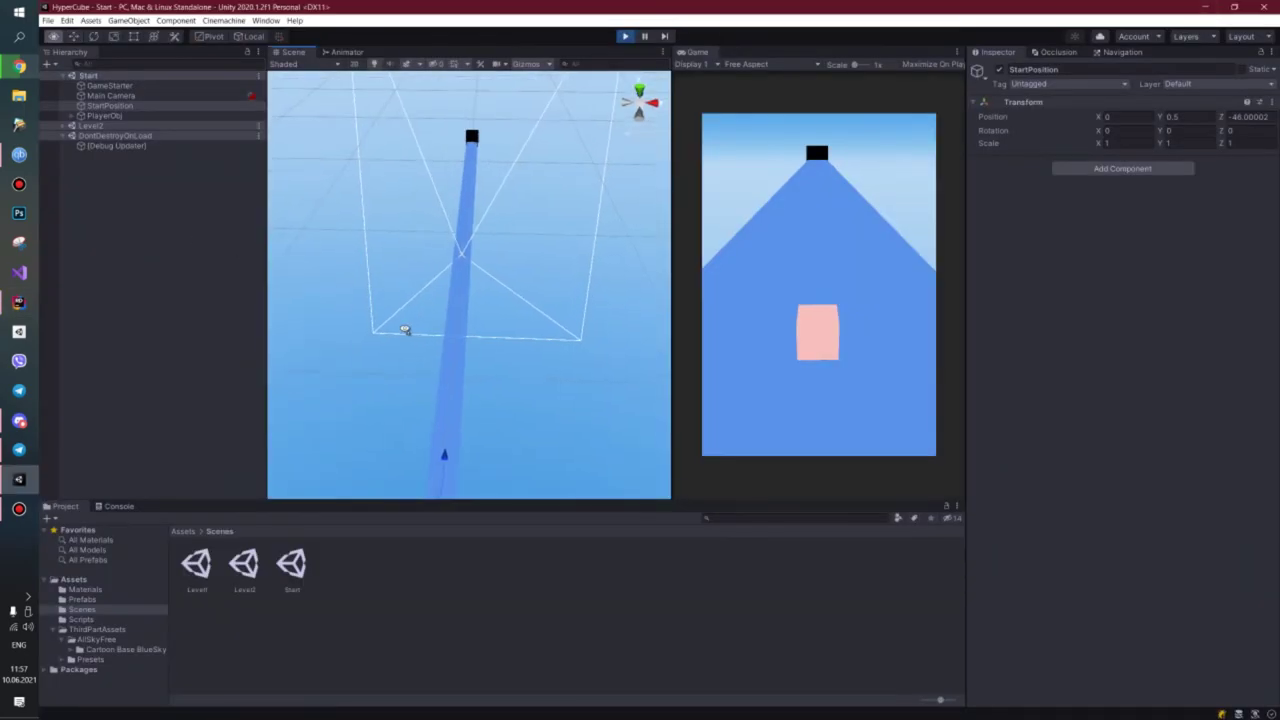
Orbit the Scene view, select PlayerObj to show its transform, and expand Level2
{"action": "left_click_drag", "start_coordinate": [405, 330], "coordinate": [420, 343], "text": "alt"}
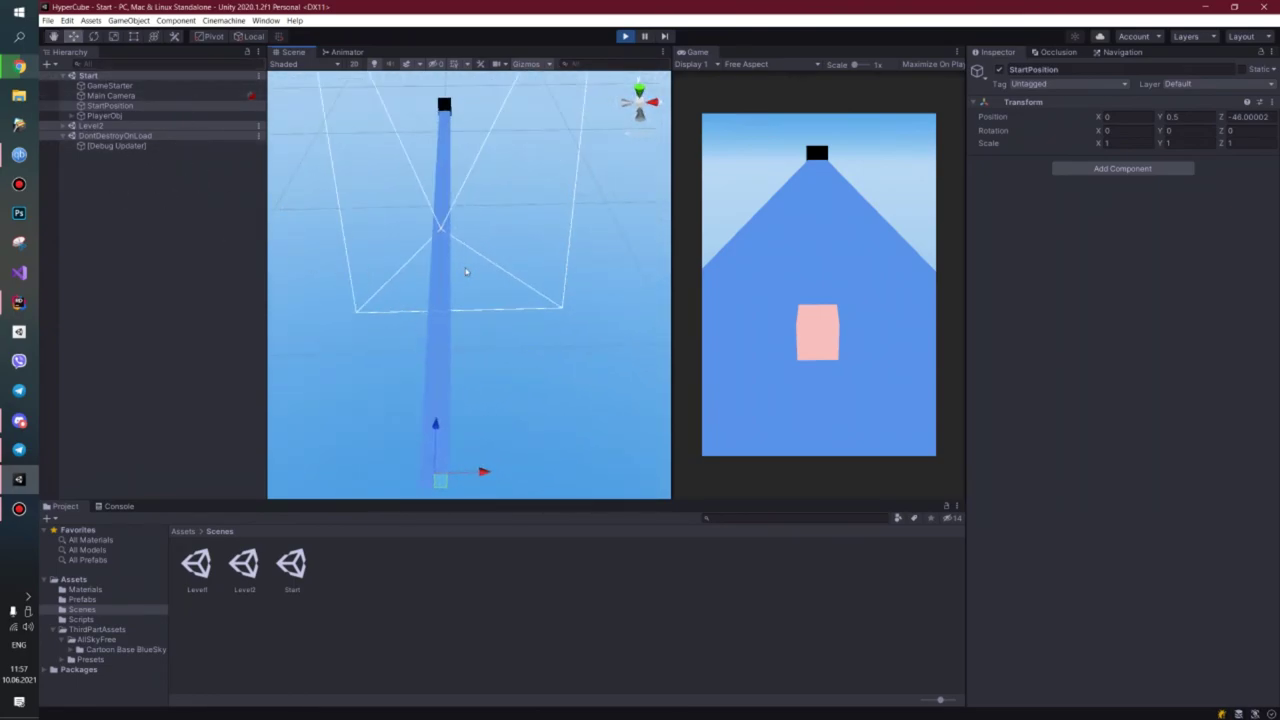
{"action": "left_click_drag", "start_coordinate": [465, 271], "coordinate": [461, 277], "text": "alt"}
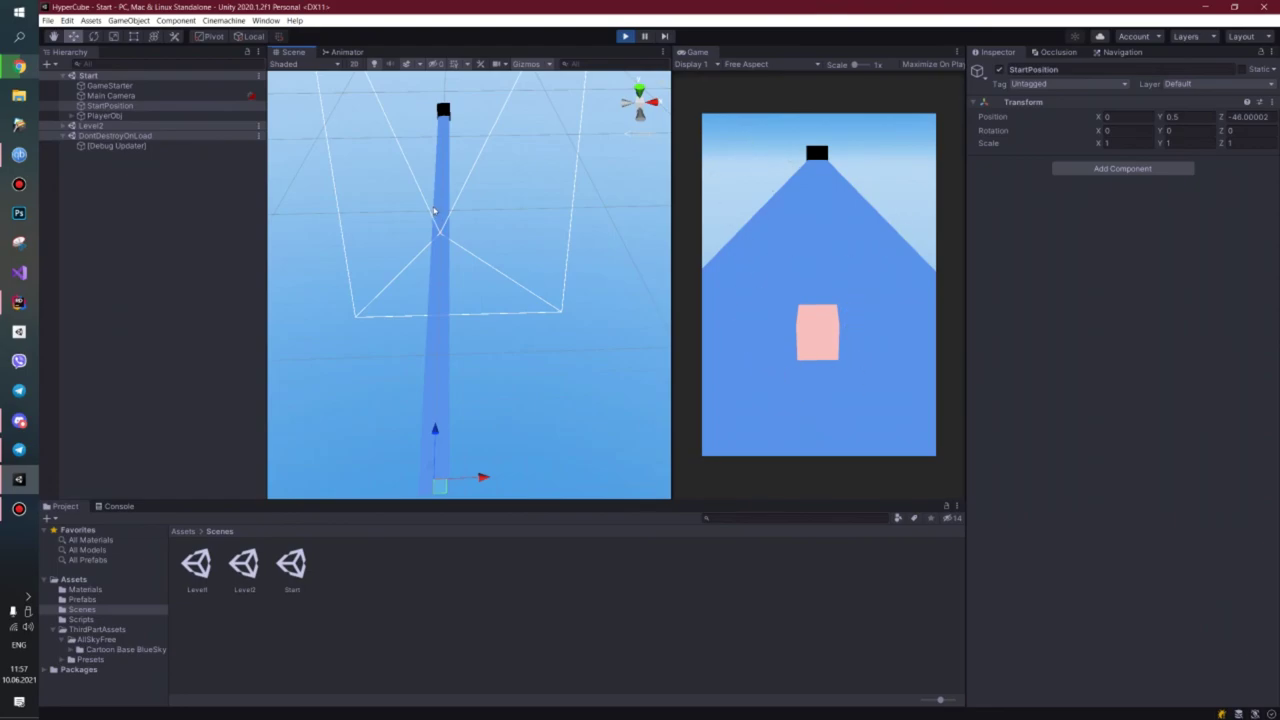
{"action": "left_click", "coordinate": [218, 200]}
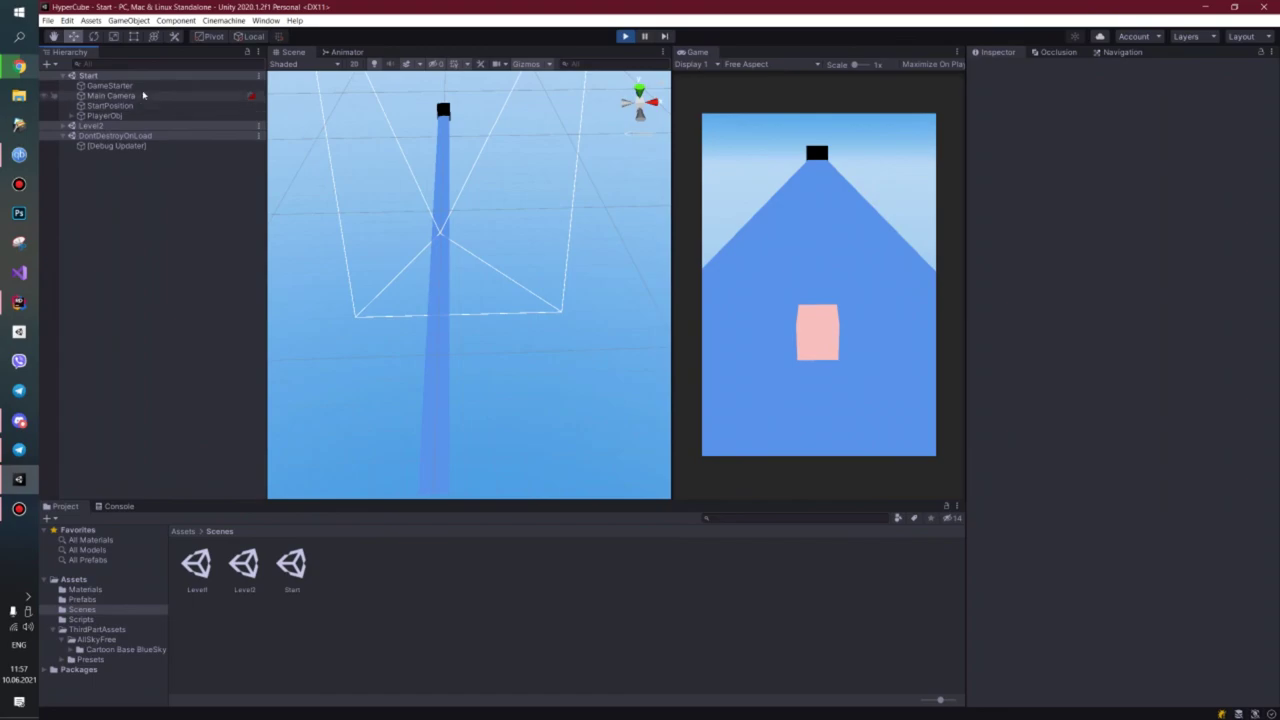
{"action": "left_click", "coordinate": [118, 116]}
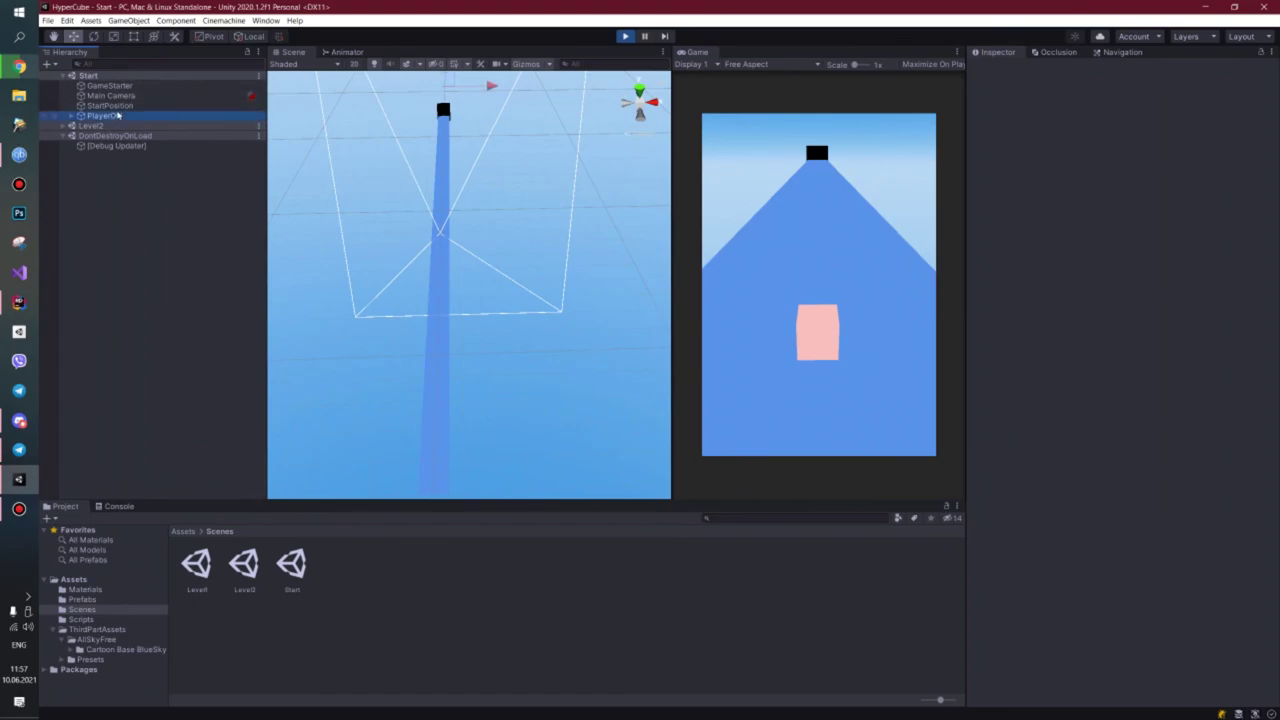
{"action": "left_click", "coordinate": [63, 126]}
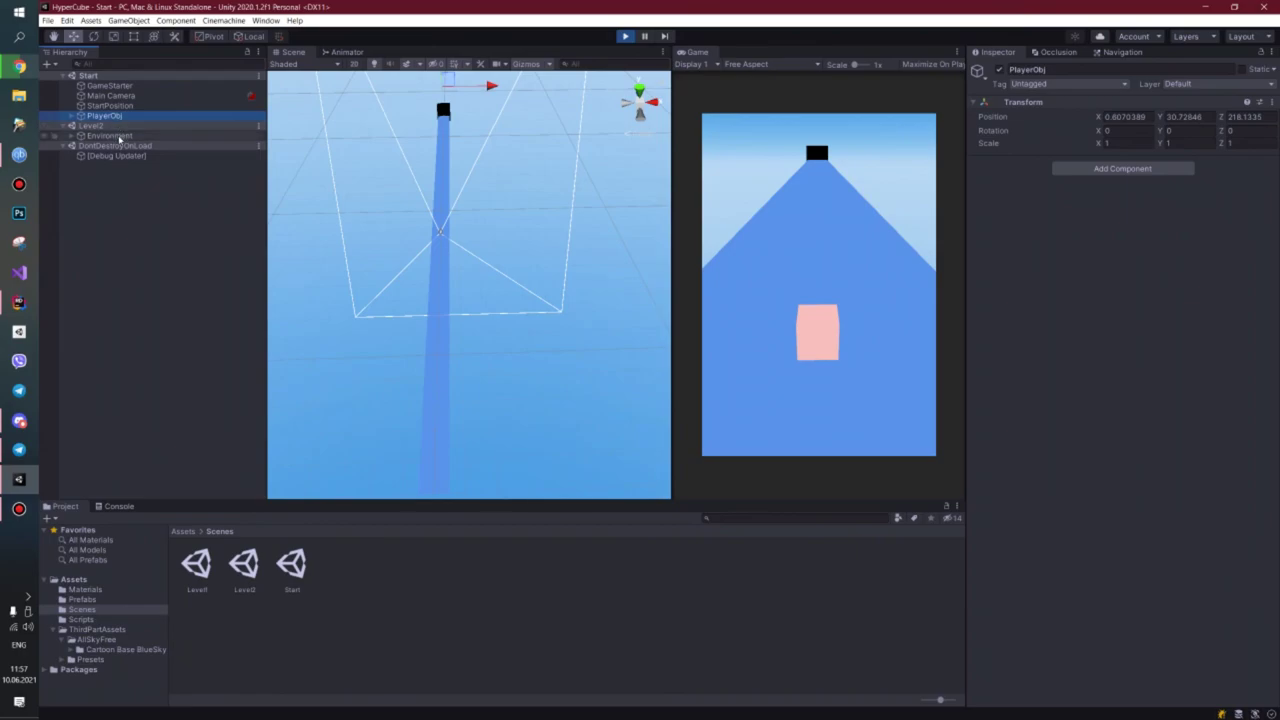
{"action": "left_click", "coordinate": [19, 66]}
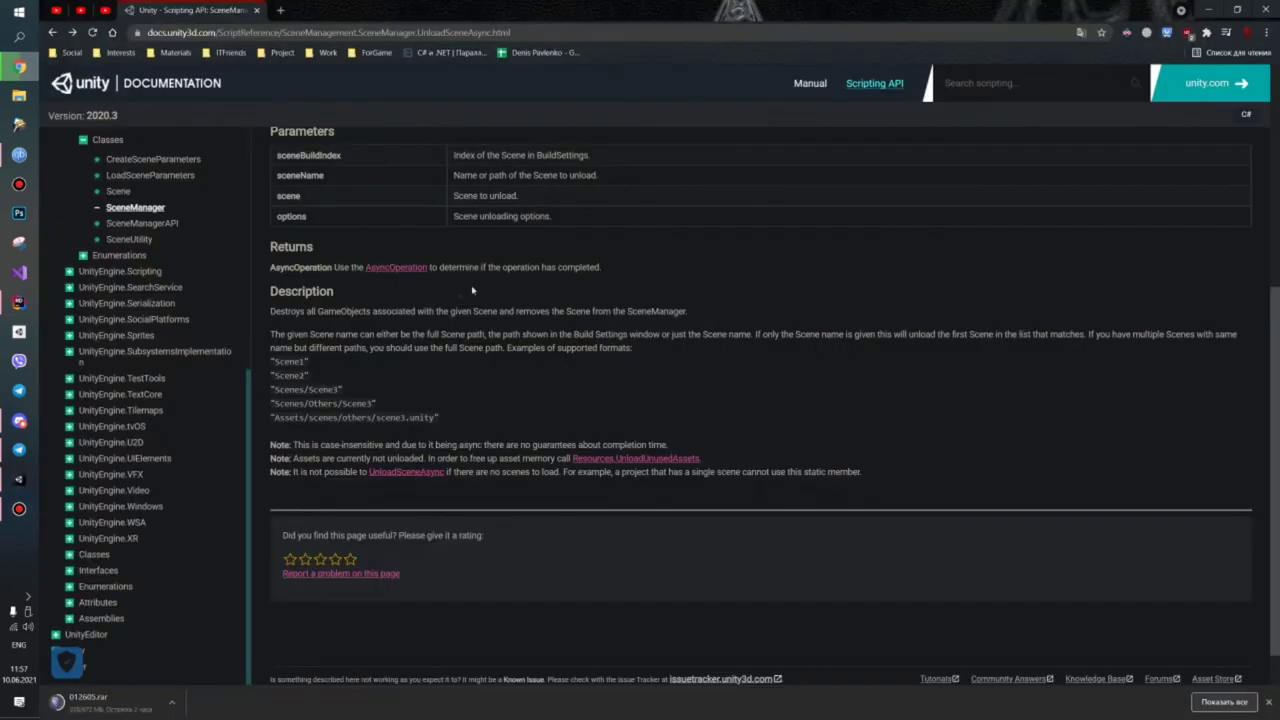
Go back to the SceneManager class page and scroll to its Static Methods list
{"action": "left_click", "coordinate": [53, 32]}
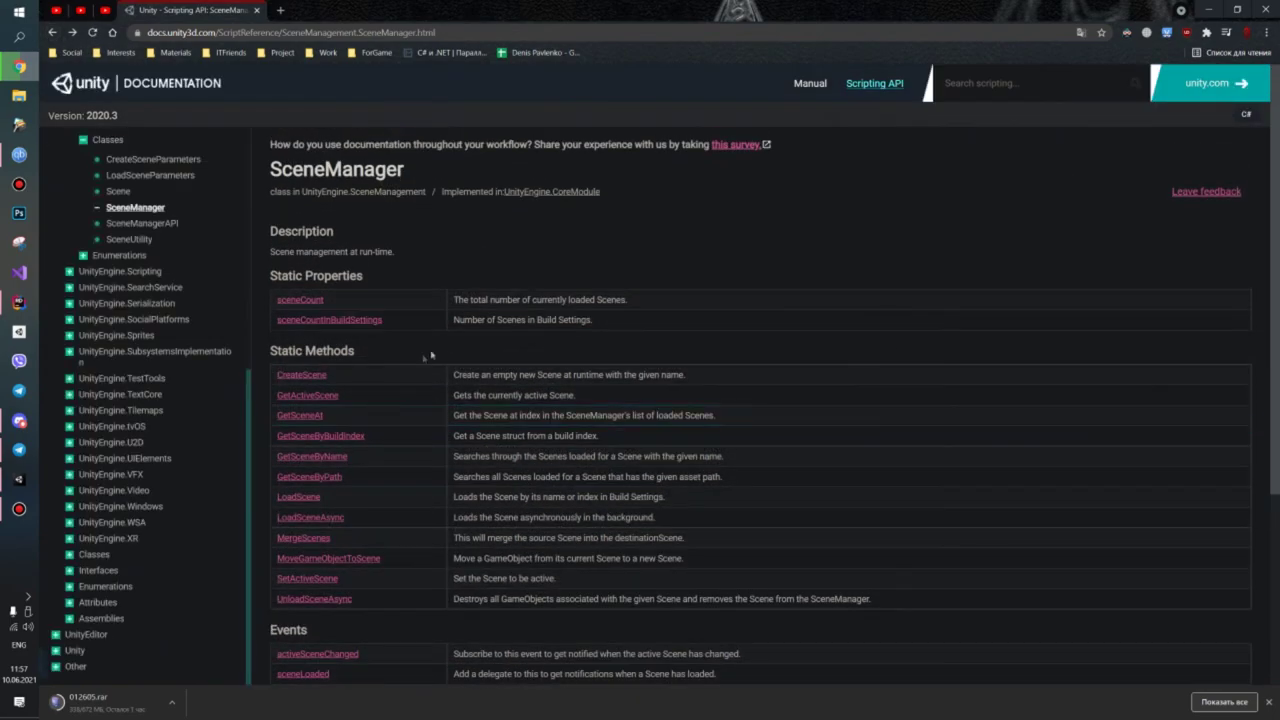
{"action": "scroll", "coordinate": [345, 330], "scroll_direction": "down", "scroll_amount": 1}
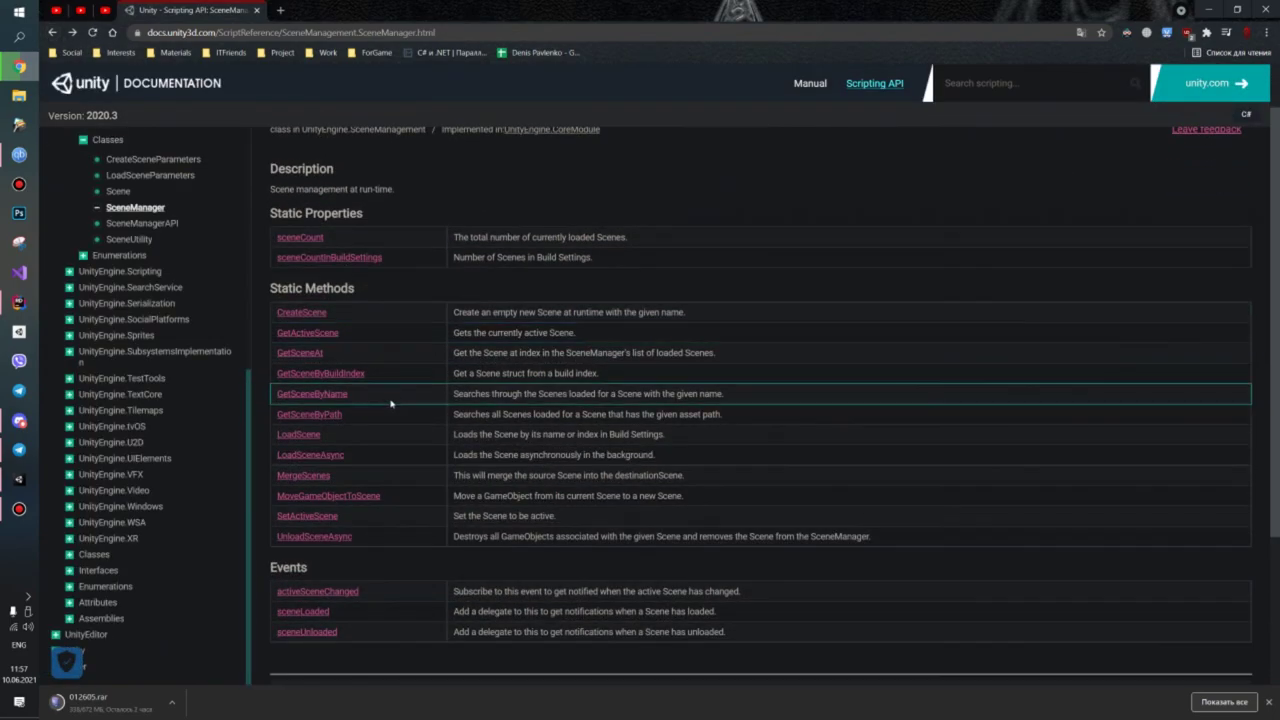
{"action": "scroll", "coordinate": [360, 398], "scroll_direction": "down", "scroll_amount": 1}
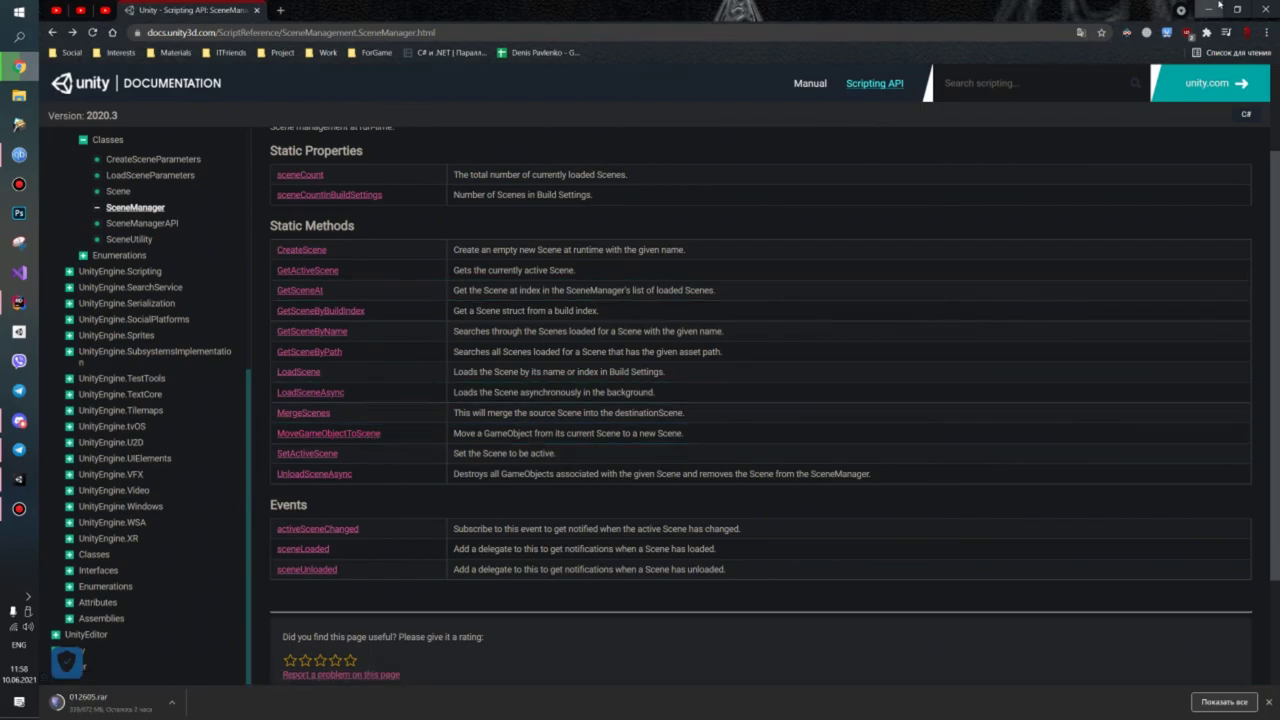
{"action": "key", "text": "alt+Tab"}
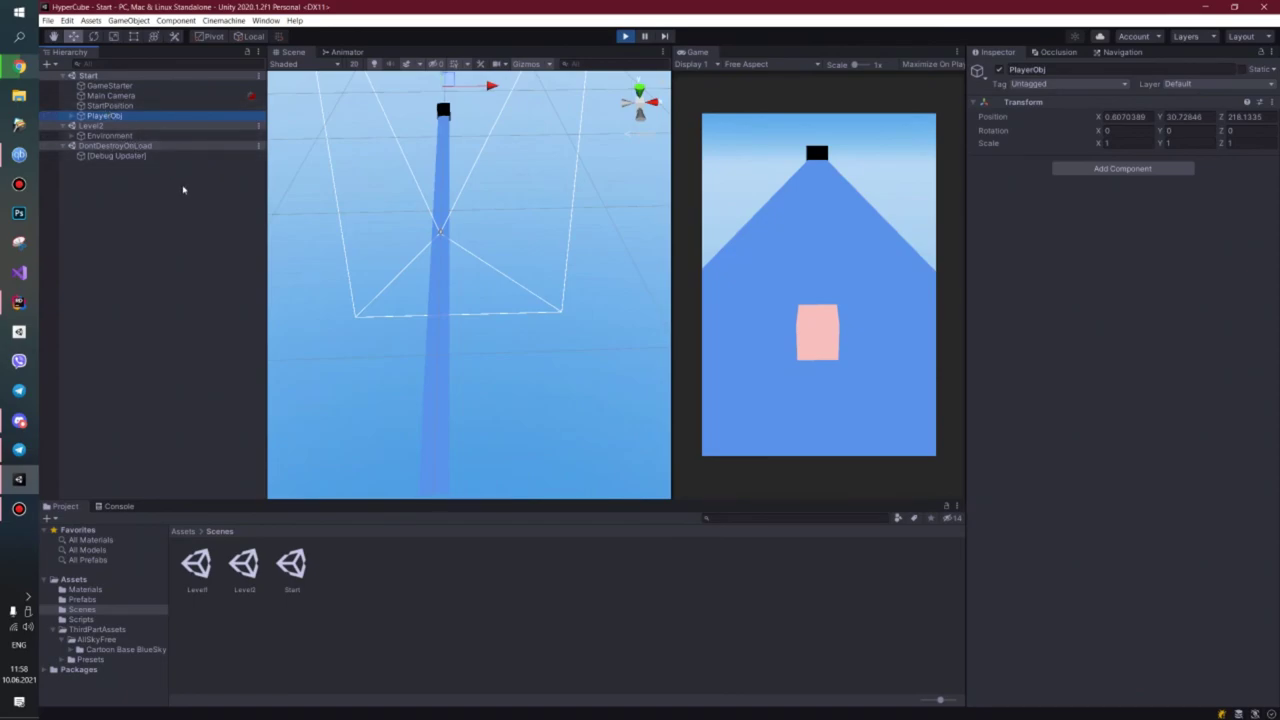
{"action": "mouse_move", "coordinate": [556, 356]}
{"action": "middle_mouse_down"}
{"action": "mouse_move", "coordinate": [541, 379]}
{"action": "mouse_move", "coordinate": [550, 338]}
{"action": "middle_mouse_up"}
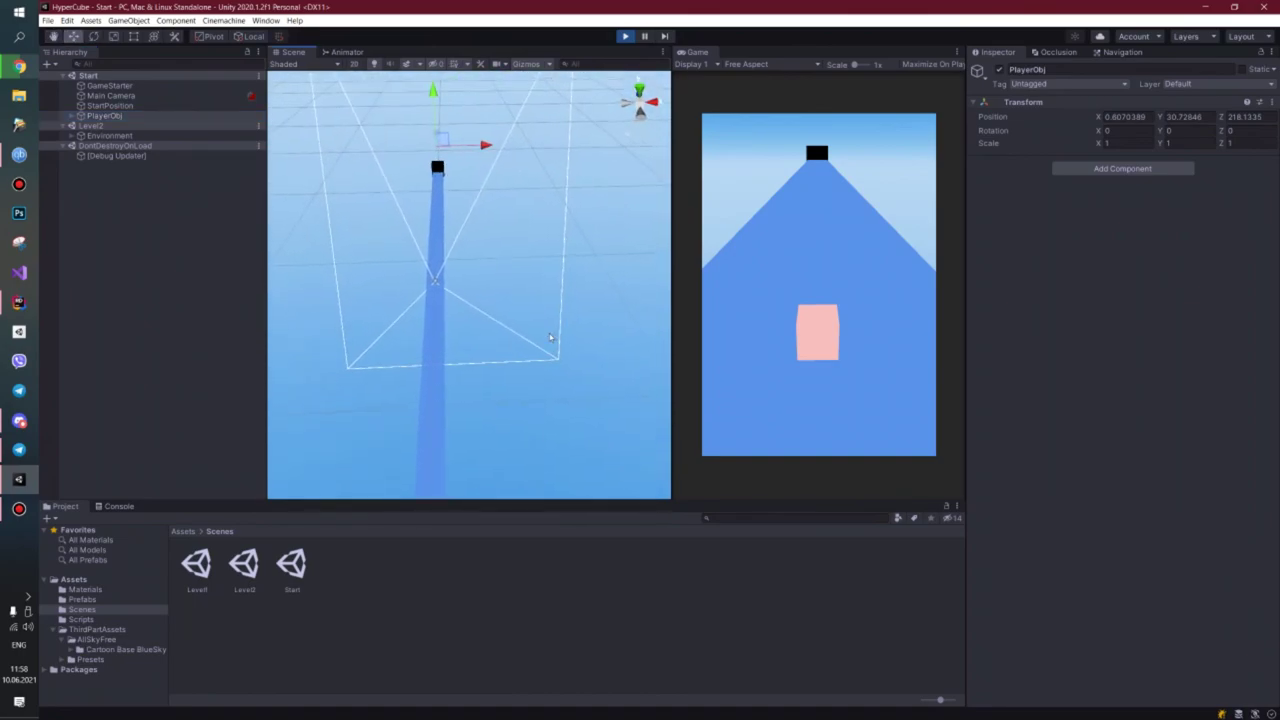